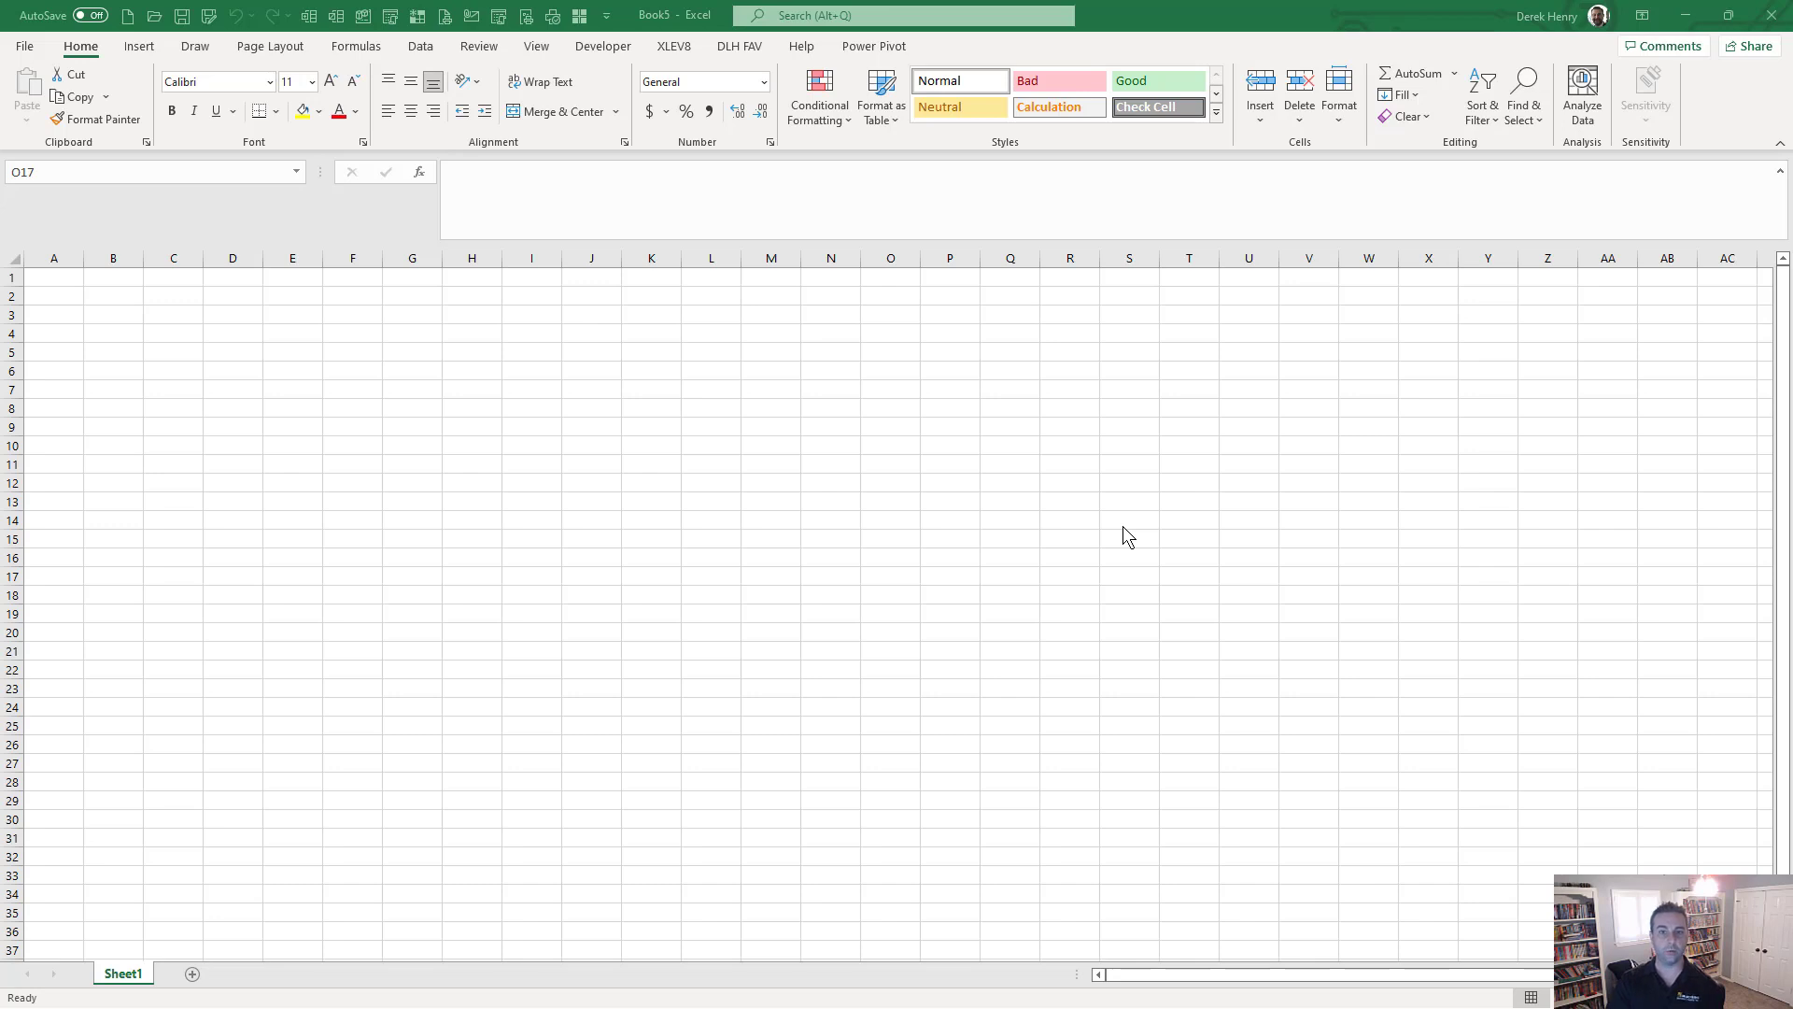
# Step: Find the Bulk Sheet Update macro by searching for "bulk sh" and run it to build the update sheet in this workbook
pyautogui.click(855, 588)
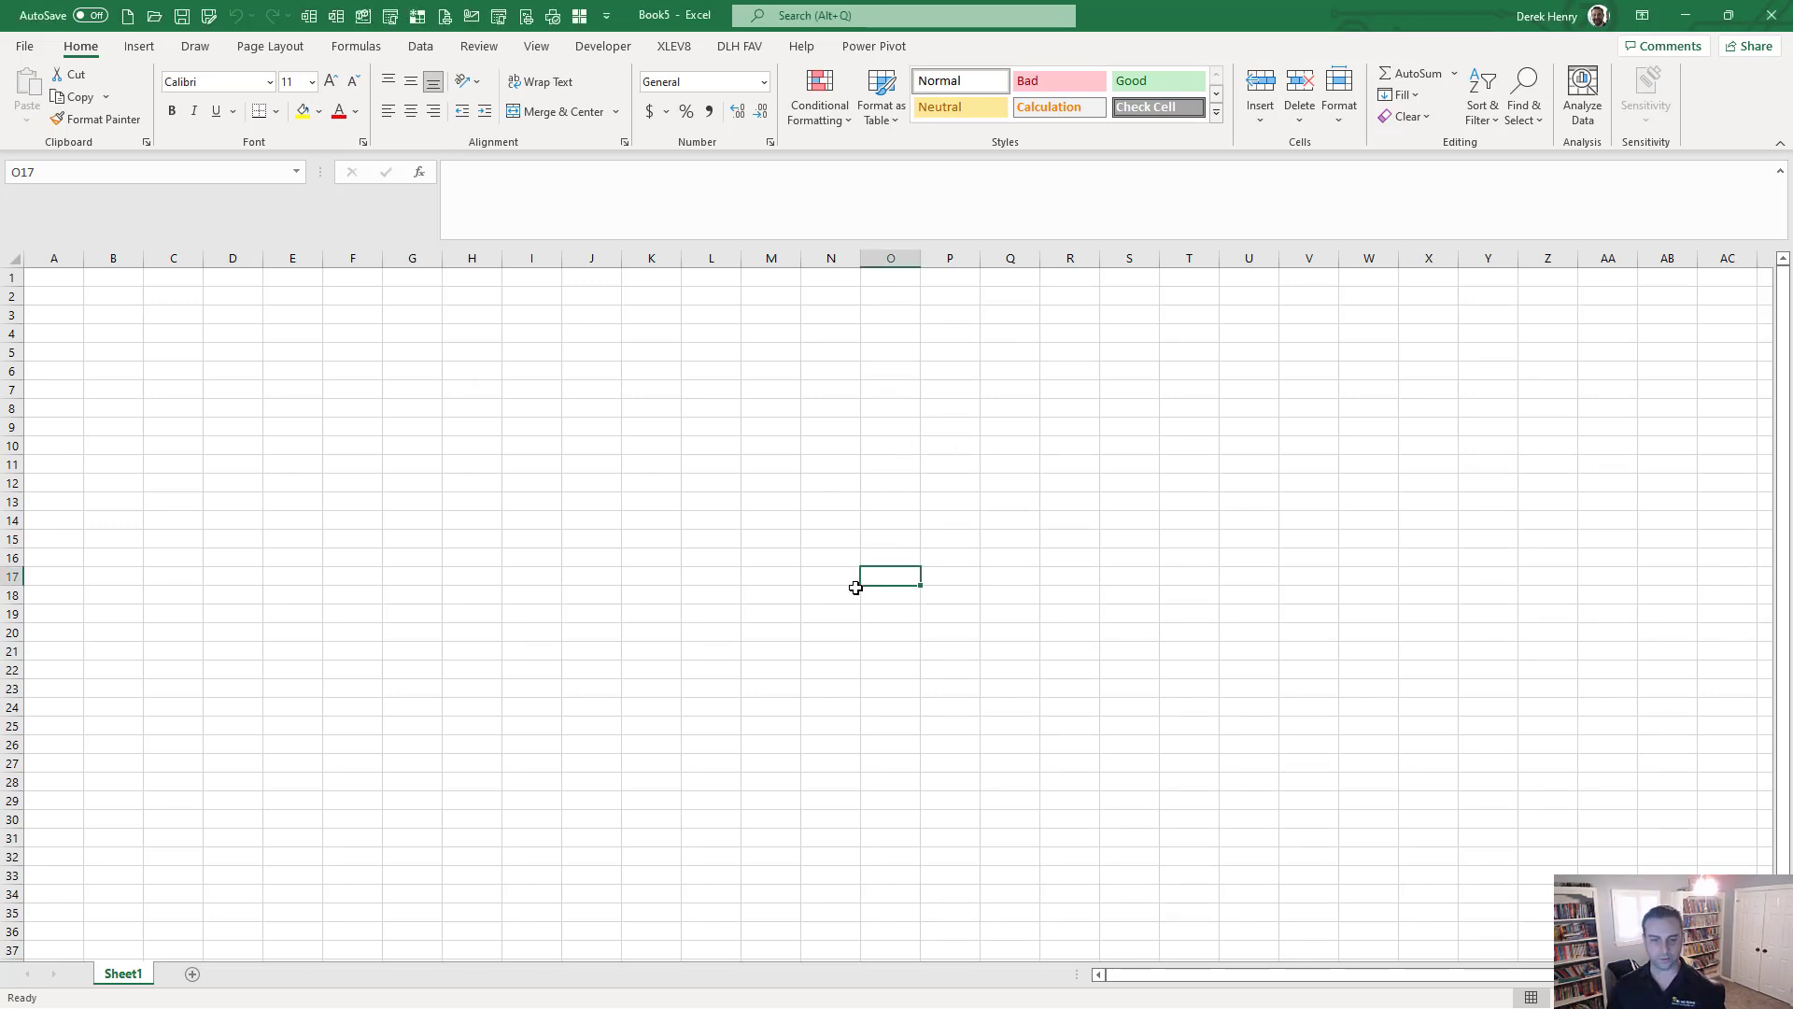
pyautogui.hotkey('ctrl', 'm')
pyautogui.write('bul')
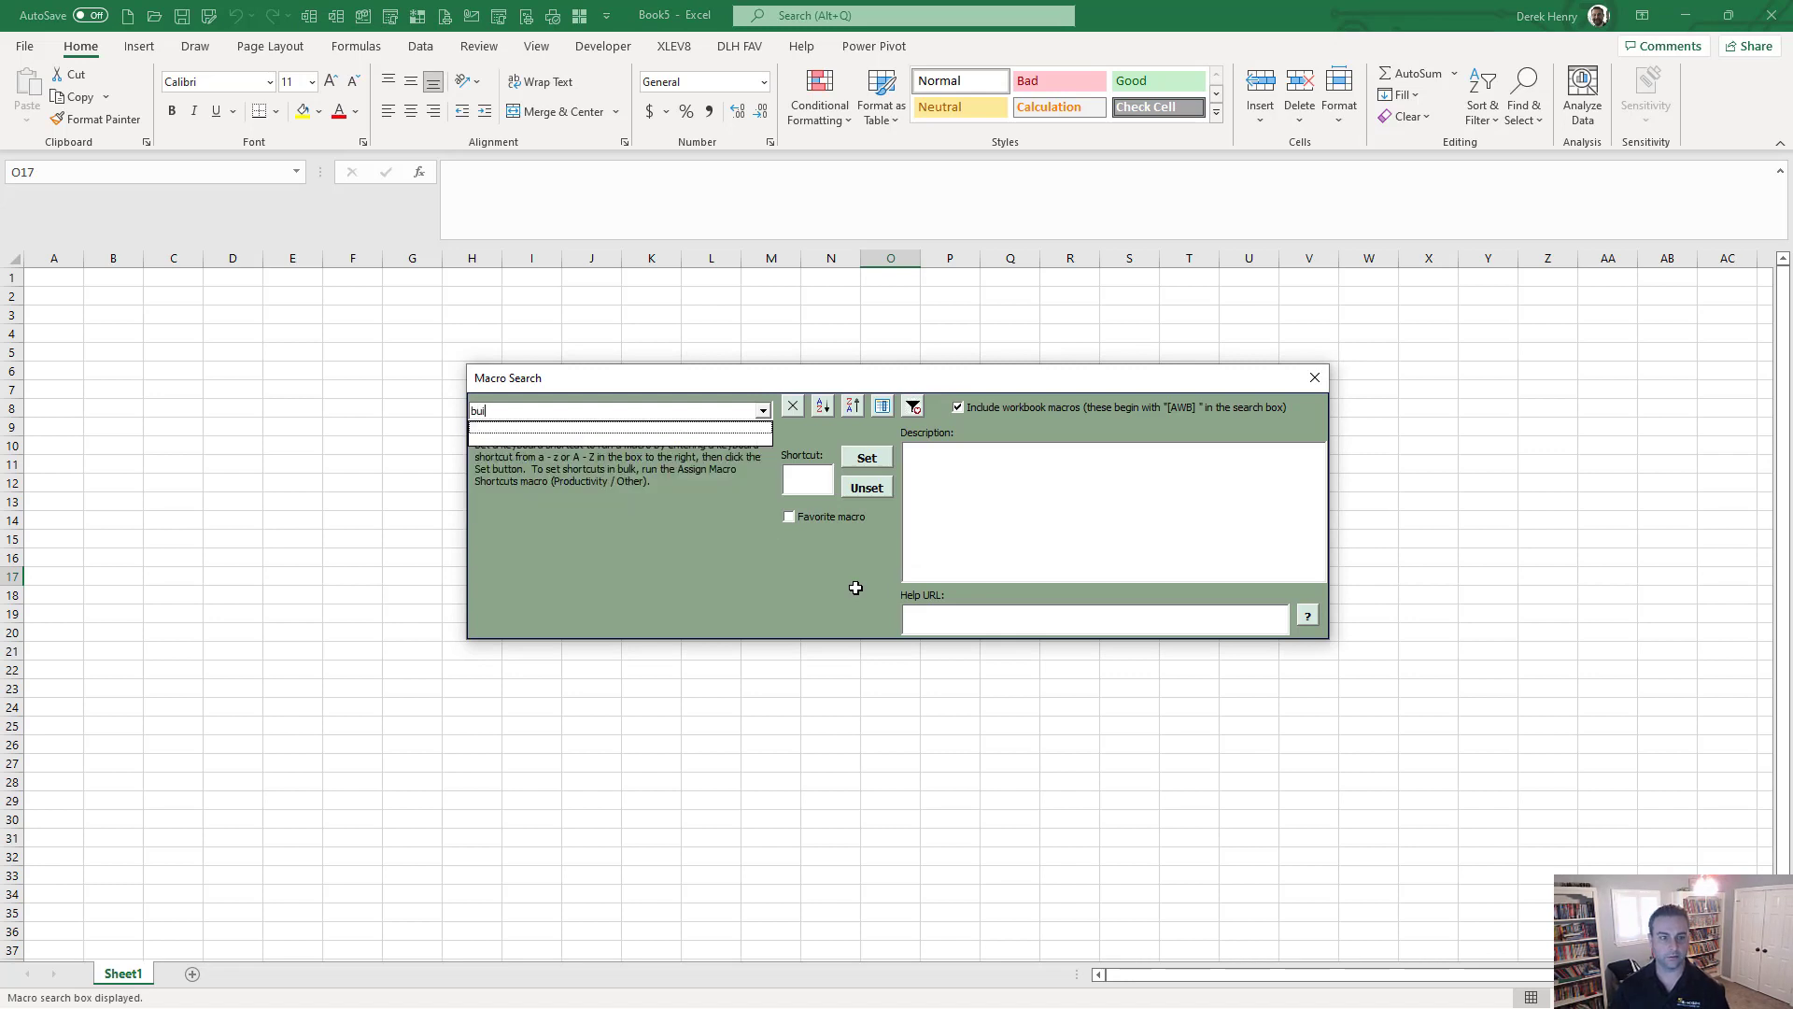
pyautogui.write('k sh')
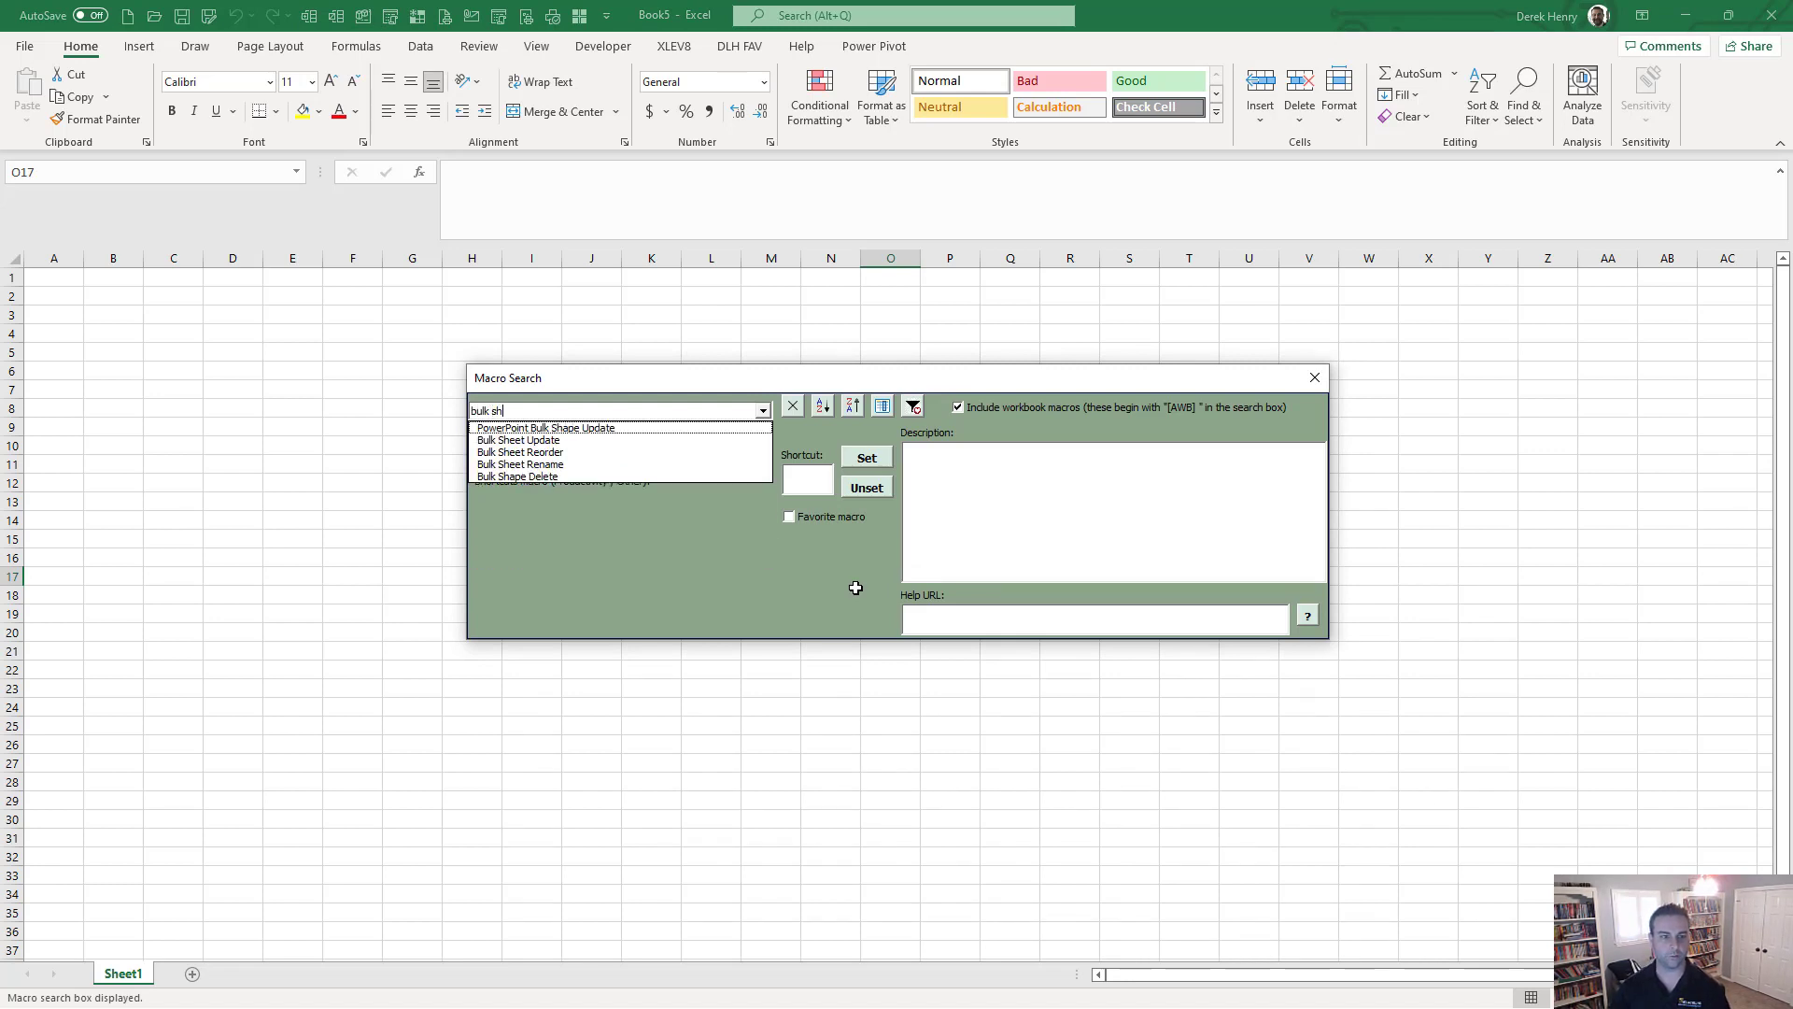
pyautogui.press('Down')
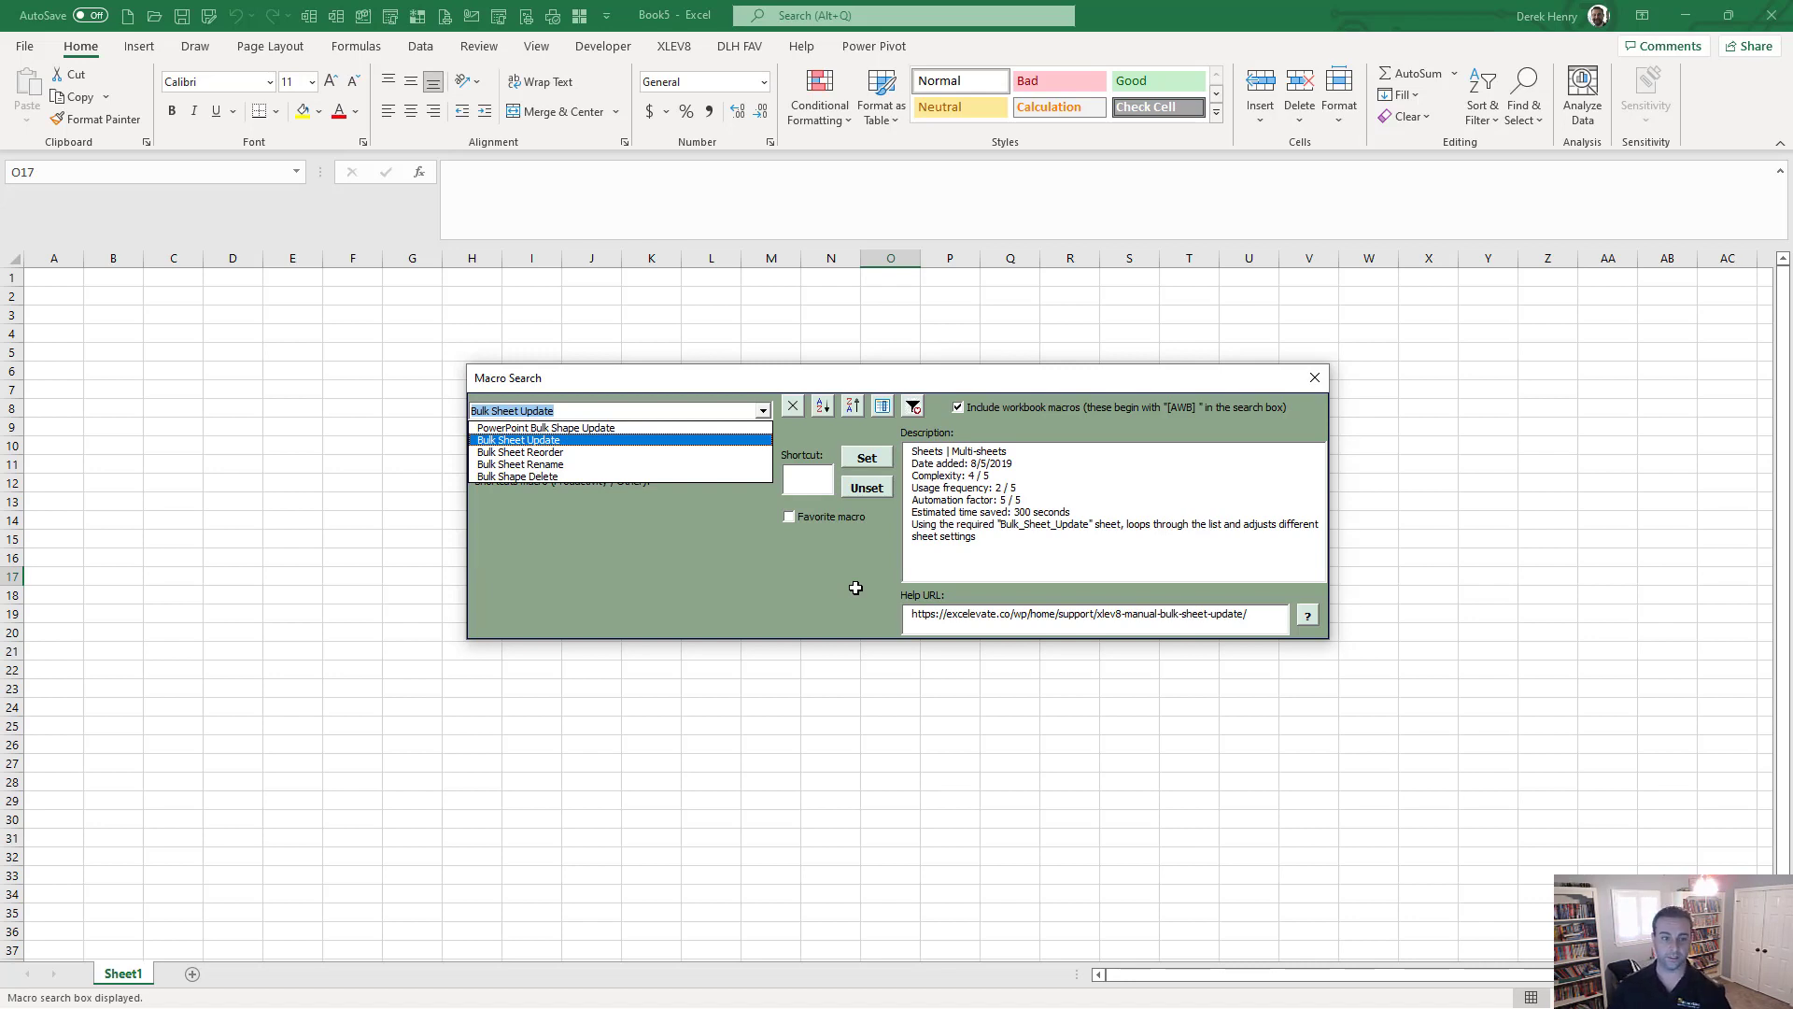
pyautogui.press('Return')
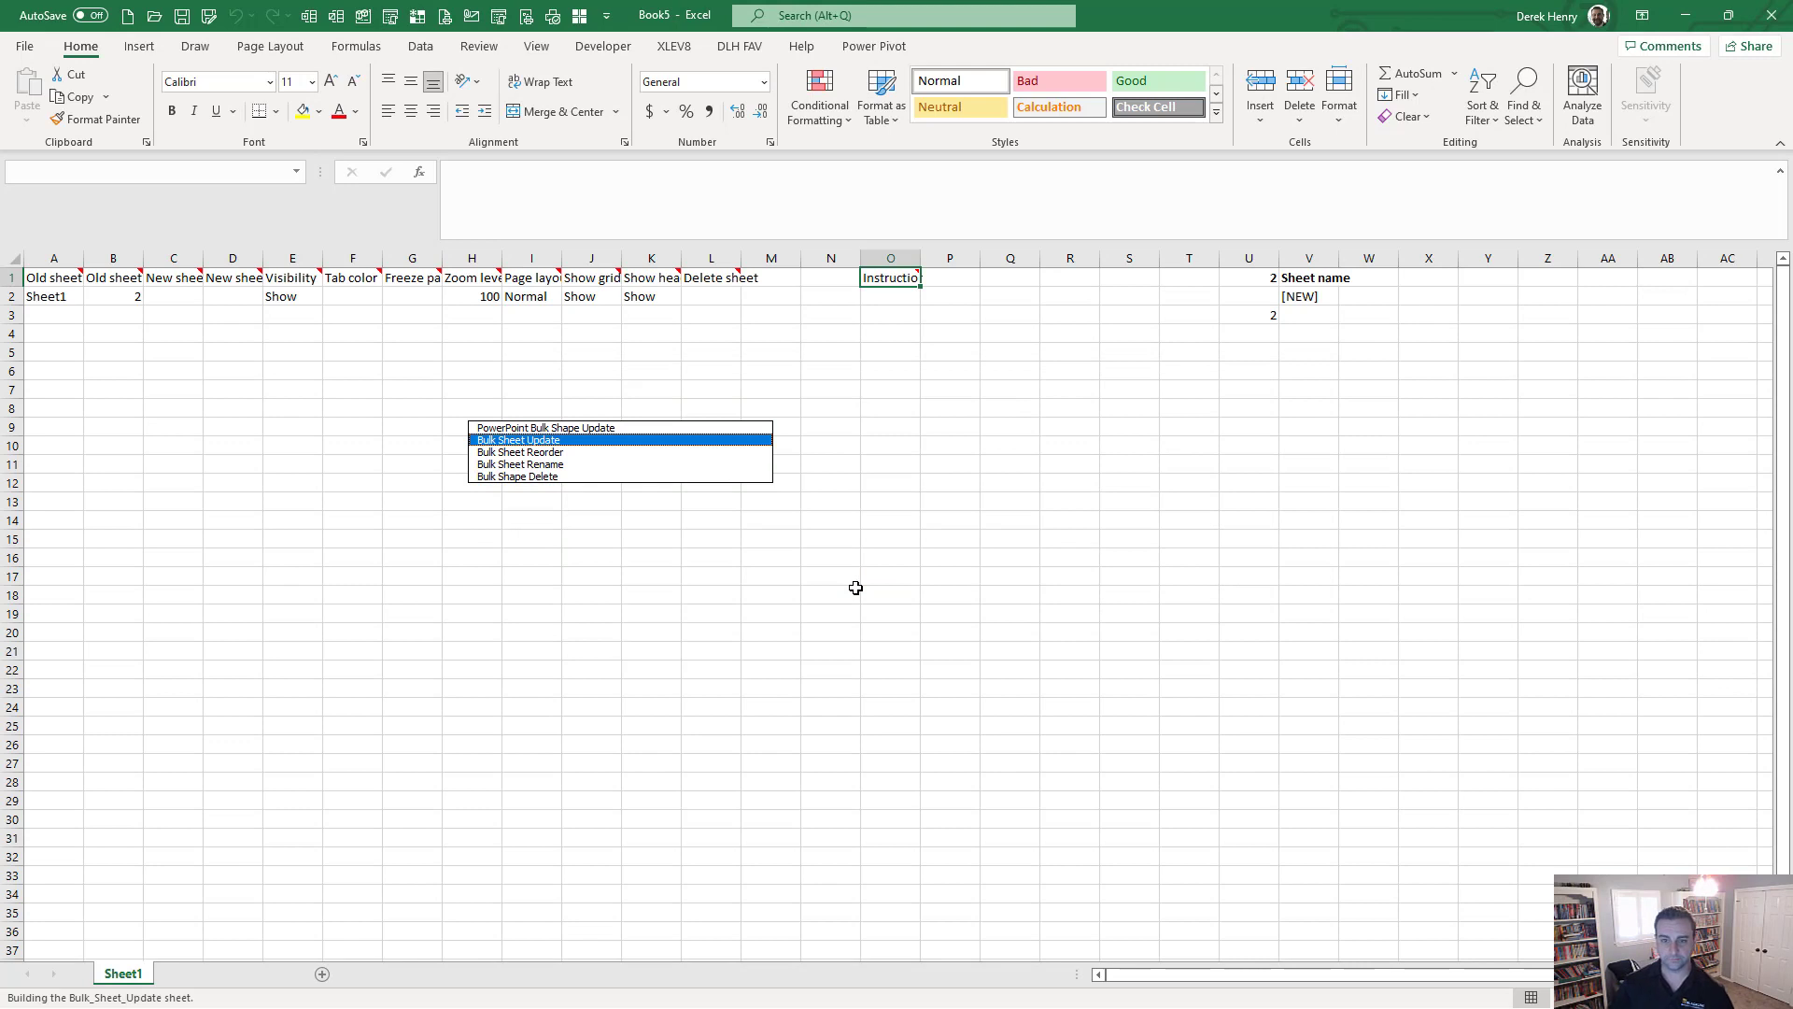
pyautogui.click(913, 545)
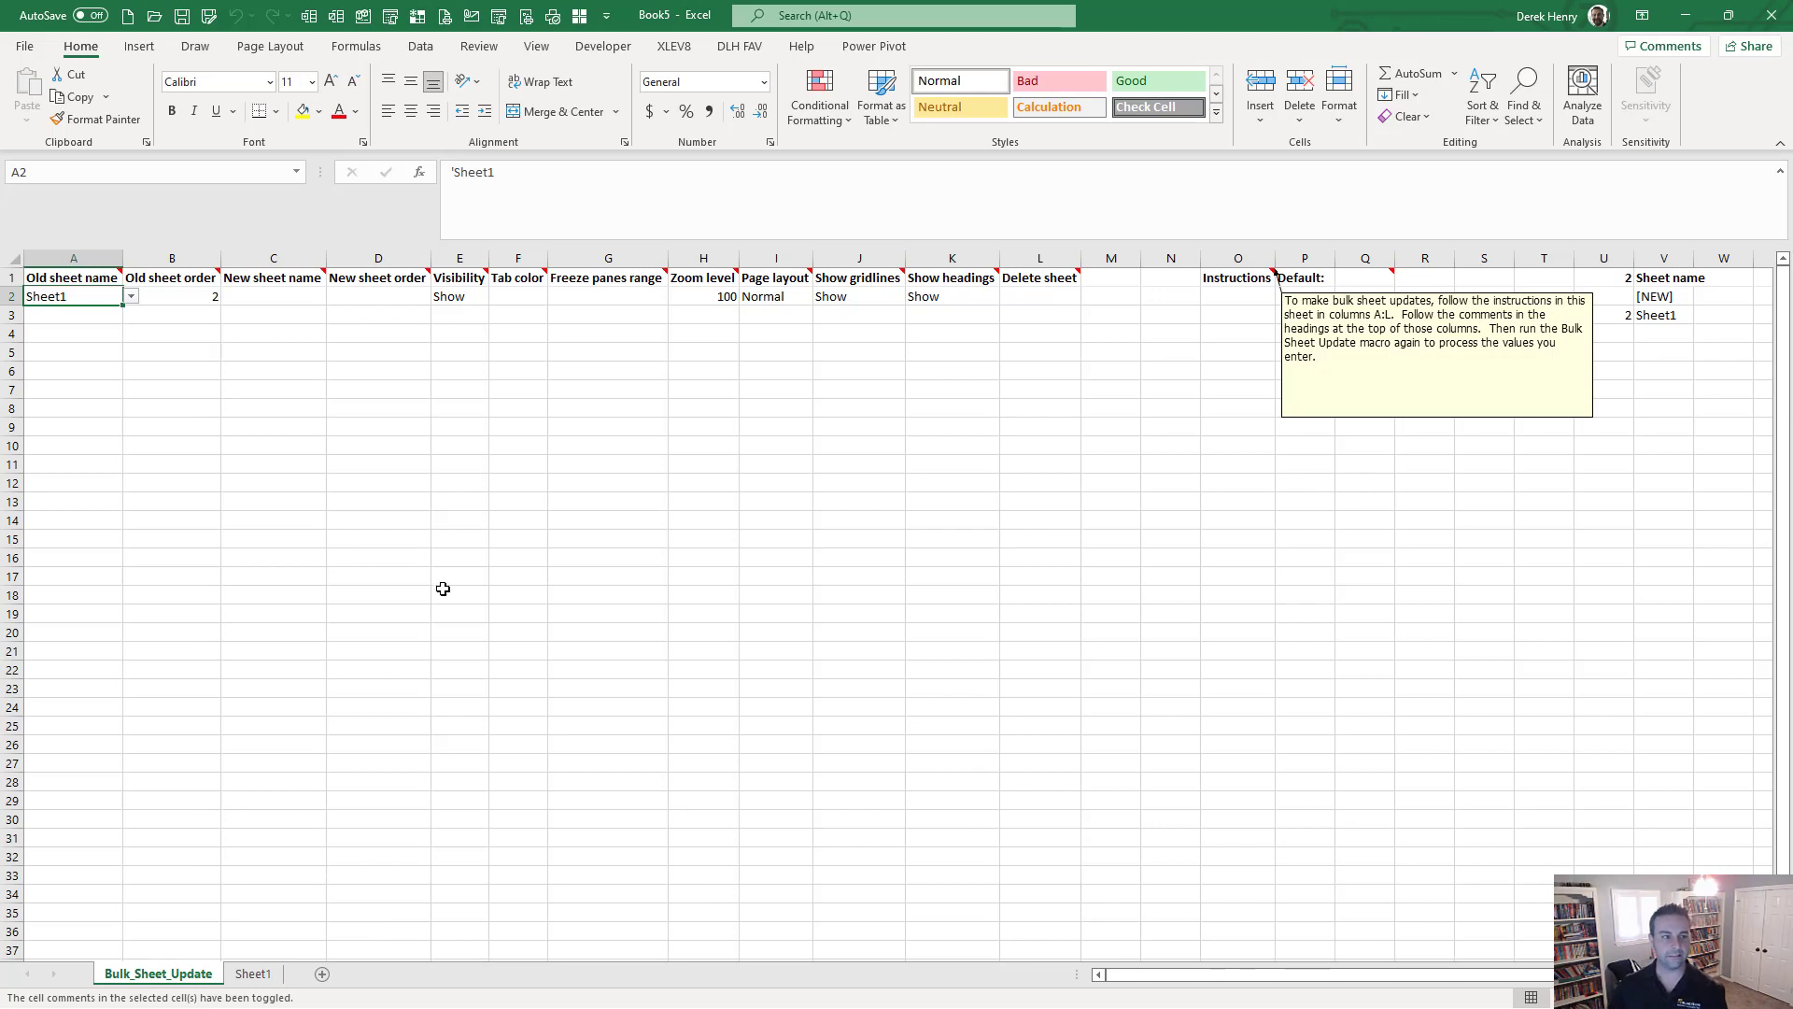
# Step: Check the choices for the first old sheet name and switch to the Bulk Sheet Update_Training File_2022-09-12 workbook
pyautogui.click(131, 297)
pyautogui.press('Escape')
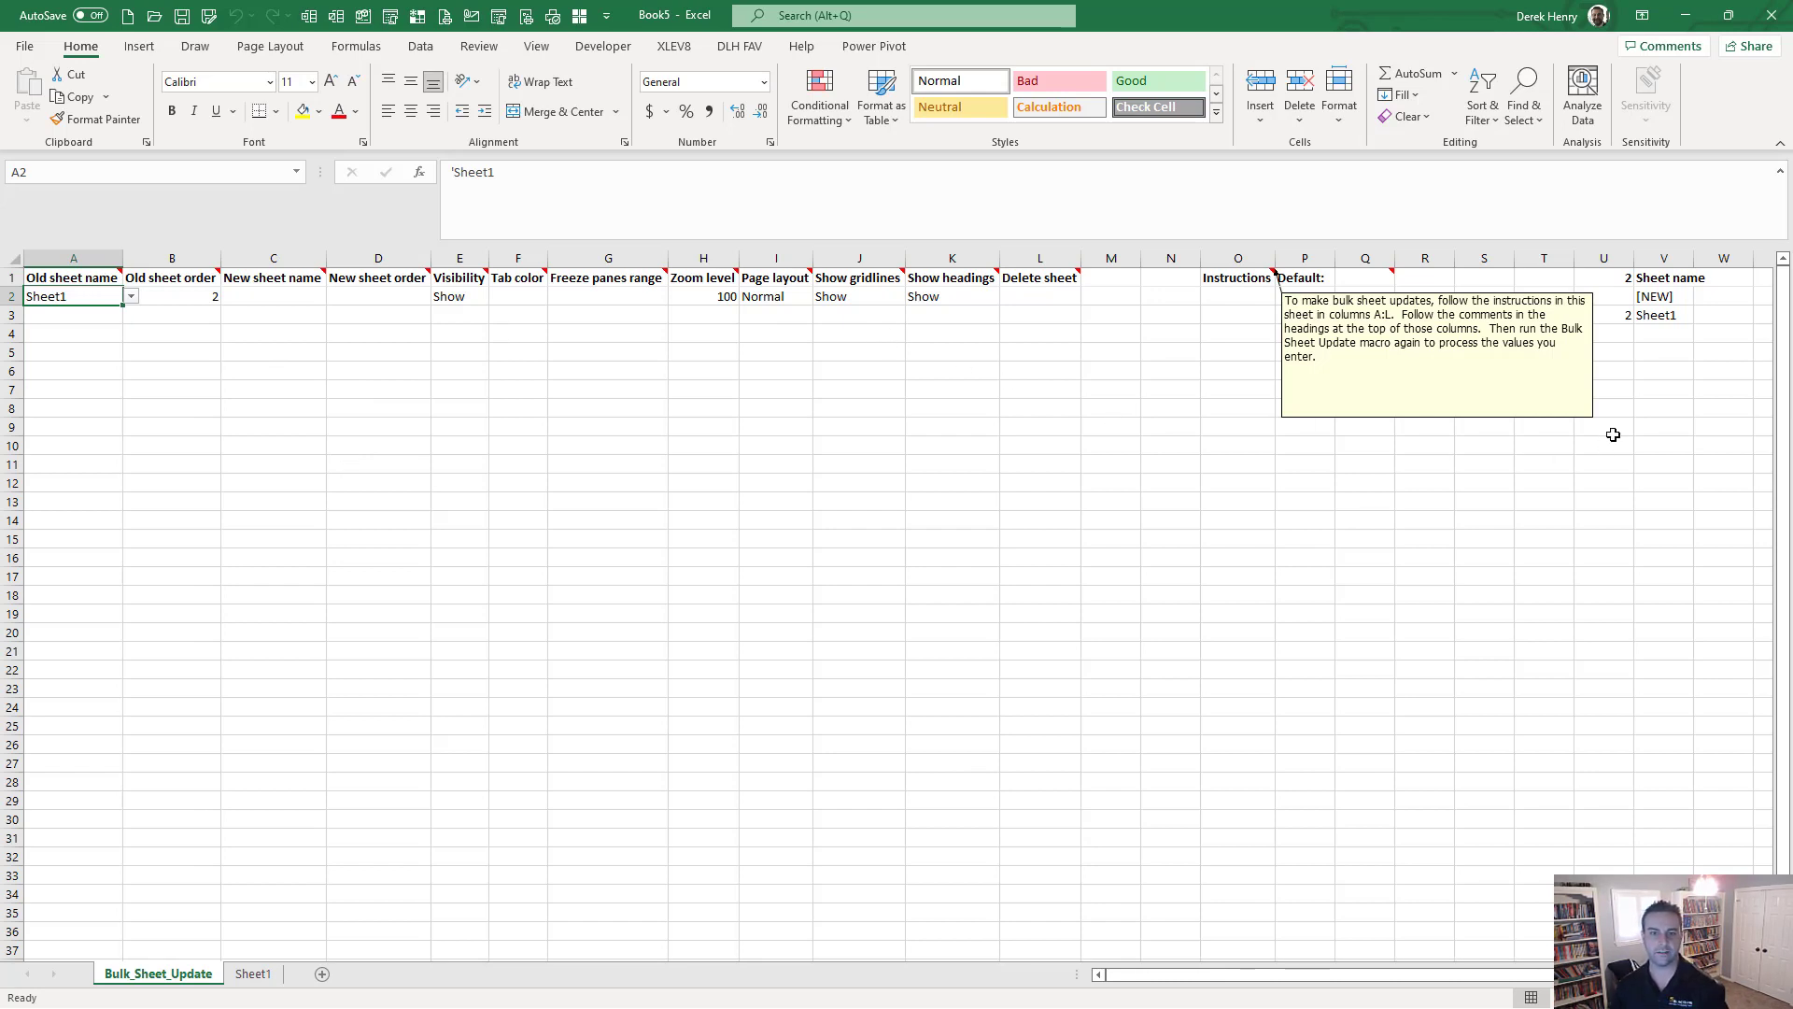
pyautogui.click(1698, 27)
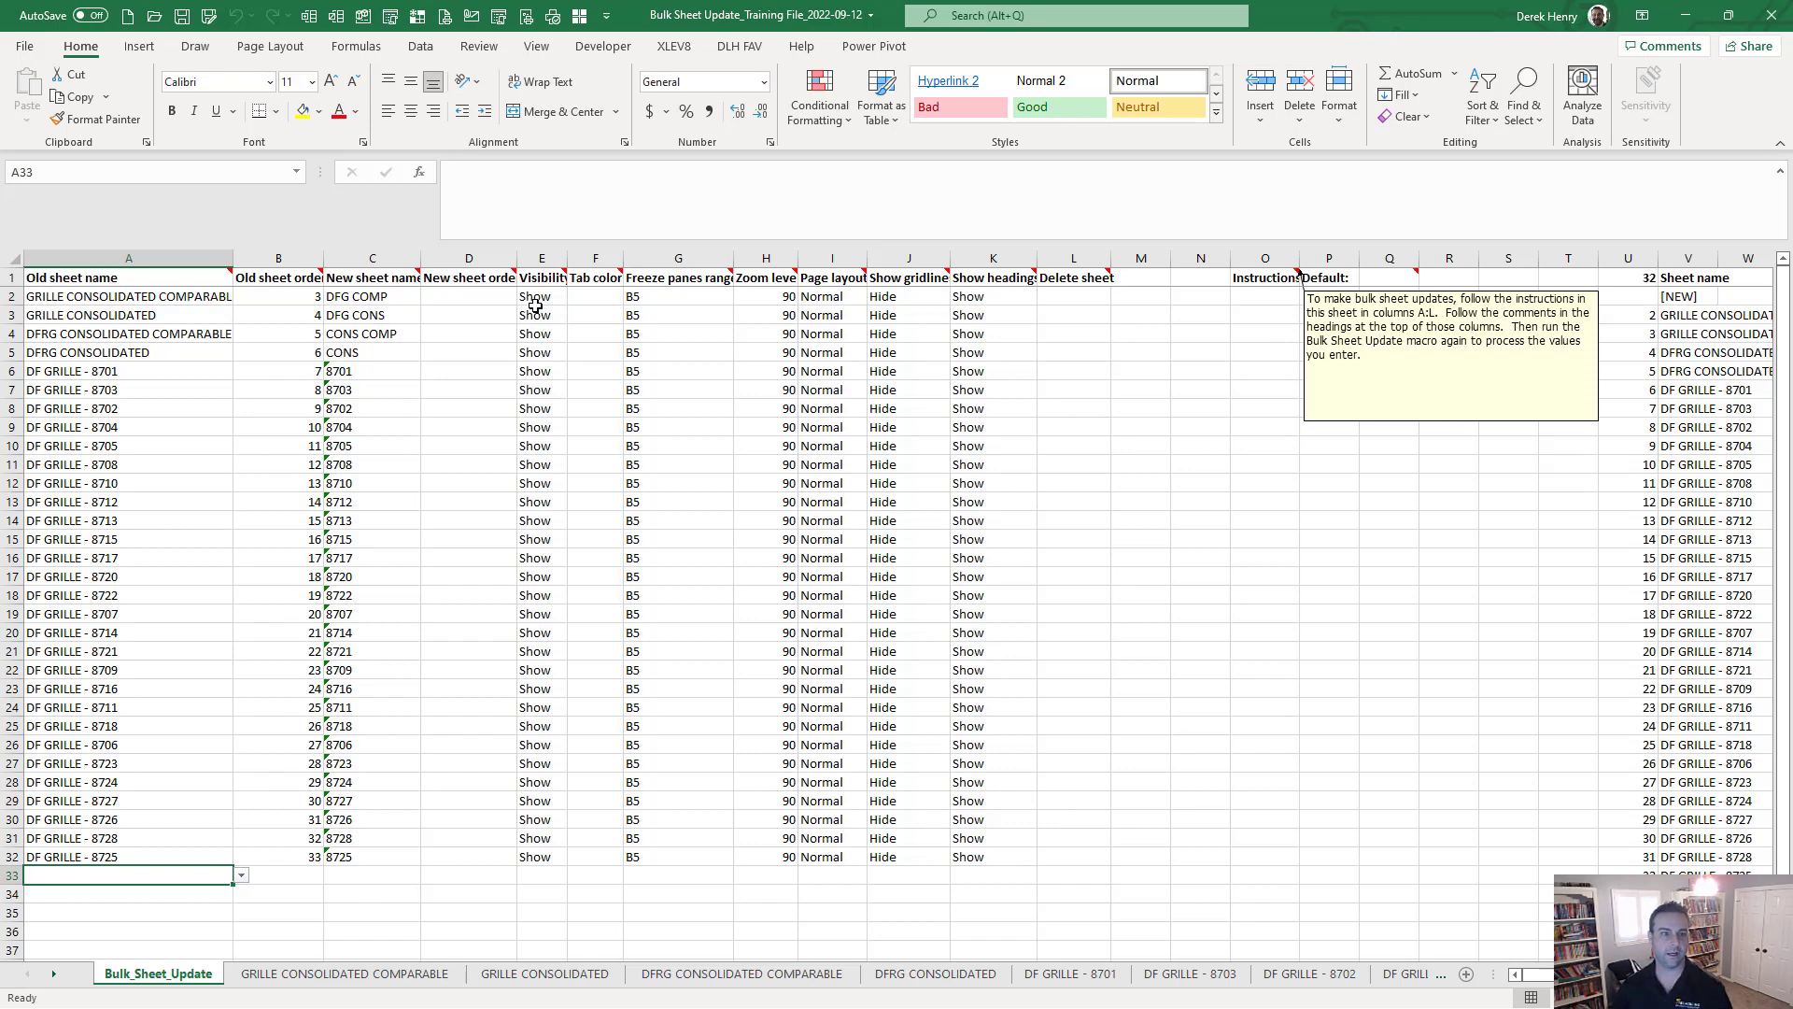
# Step: Compare the GRILLE CONSOLIDATED COMPARABLE sheet's current layout with its visibility and freeze panes settings on Bulk_Sheet_Update
pyautogui.moveTo(533, 275)
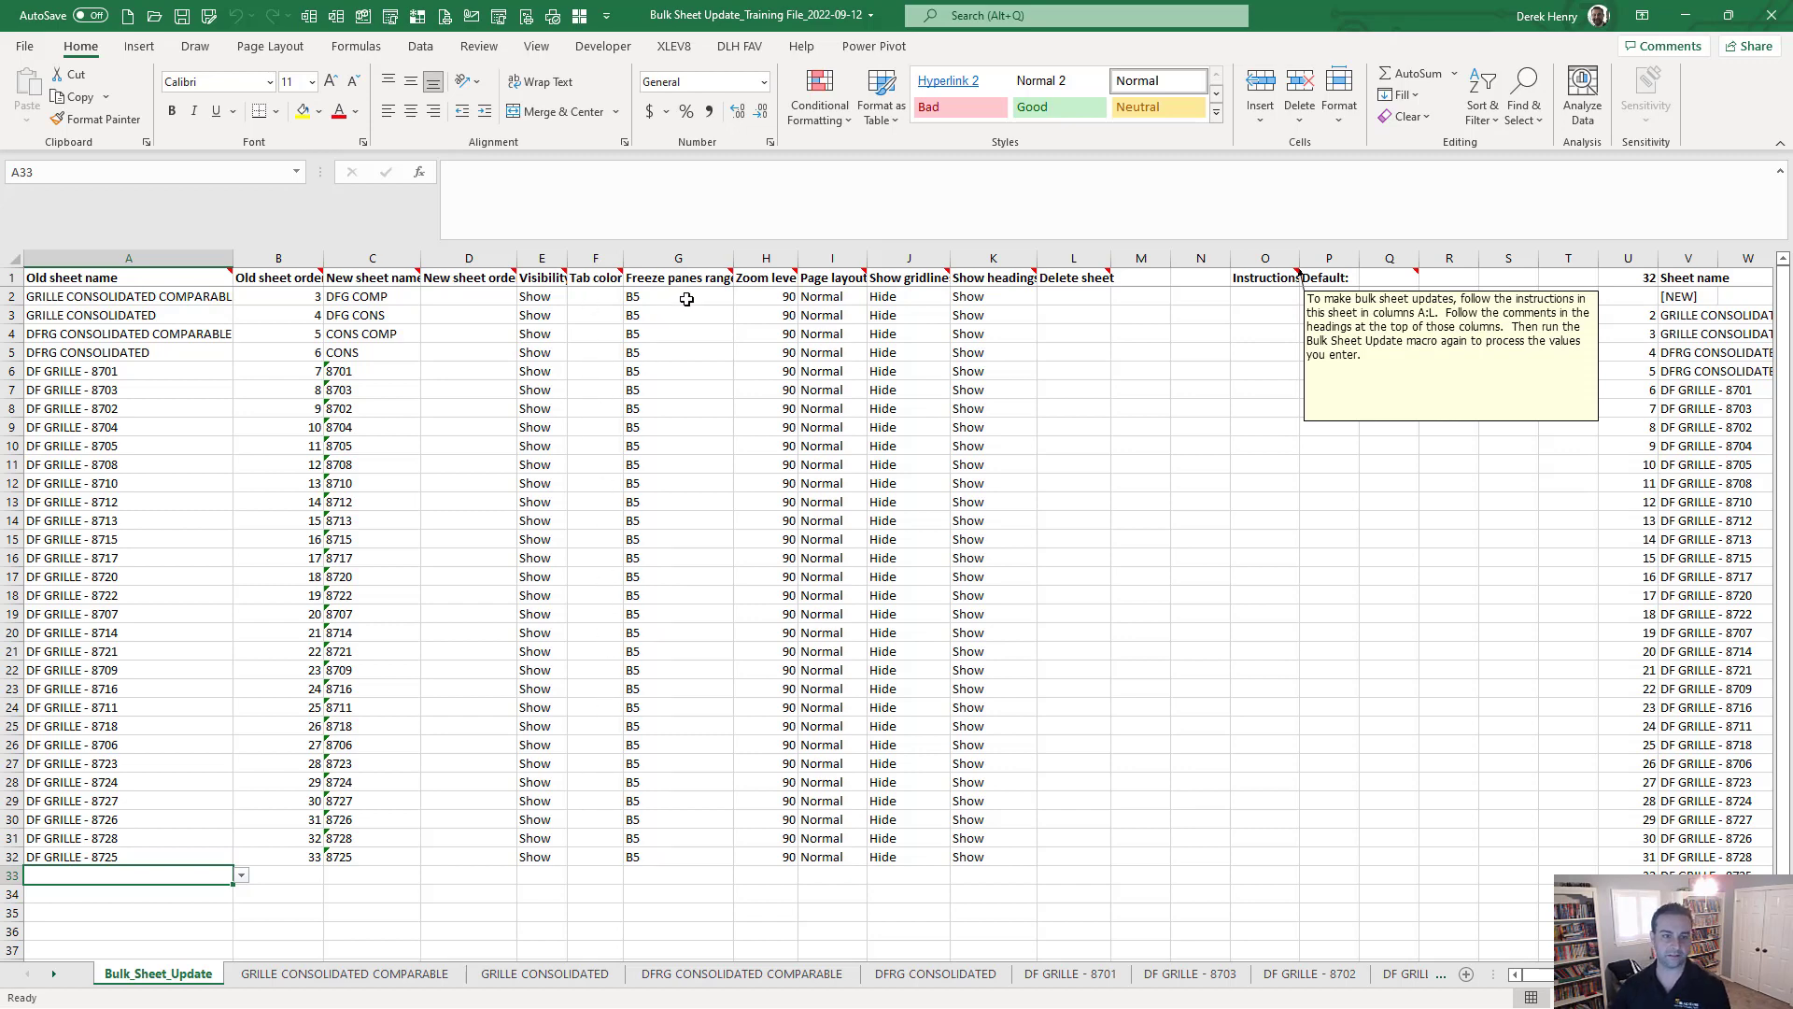
pyautogui.click(392, 973)
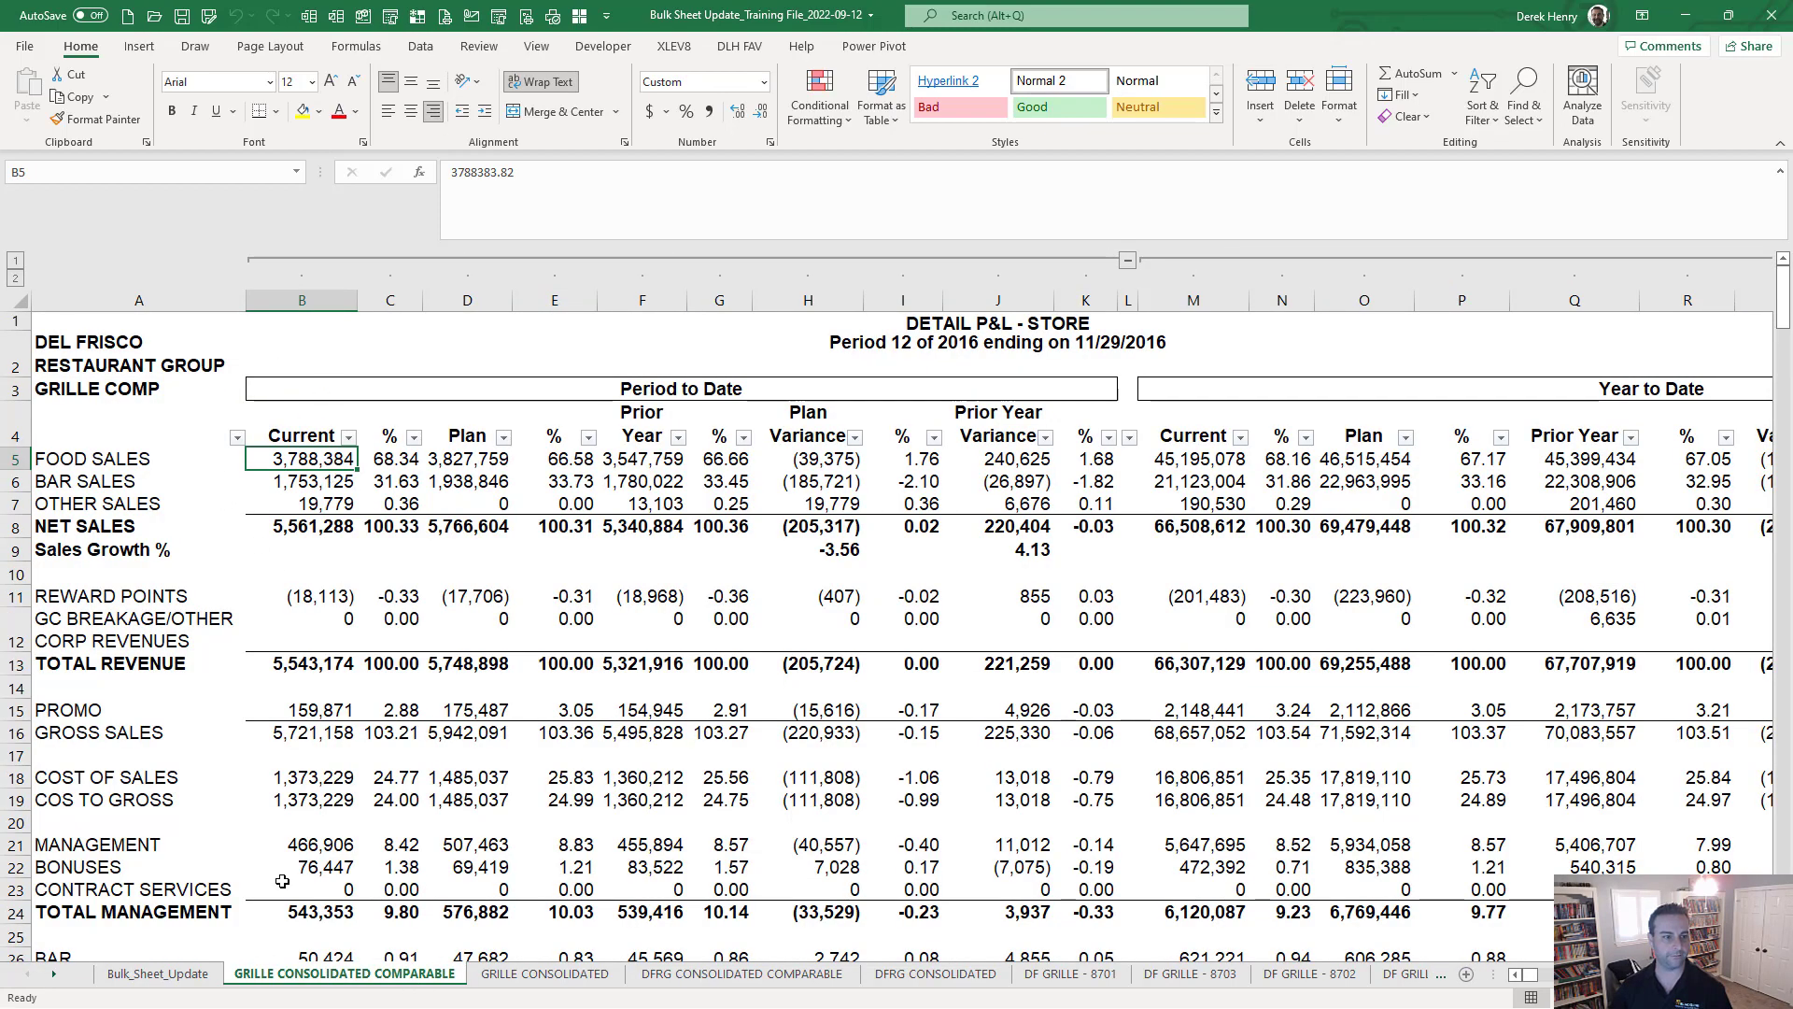
pyautogui.click(158, 973)
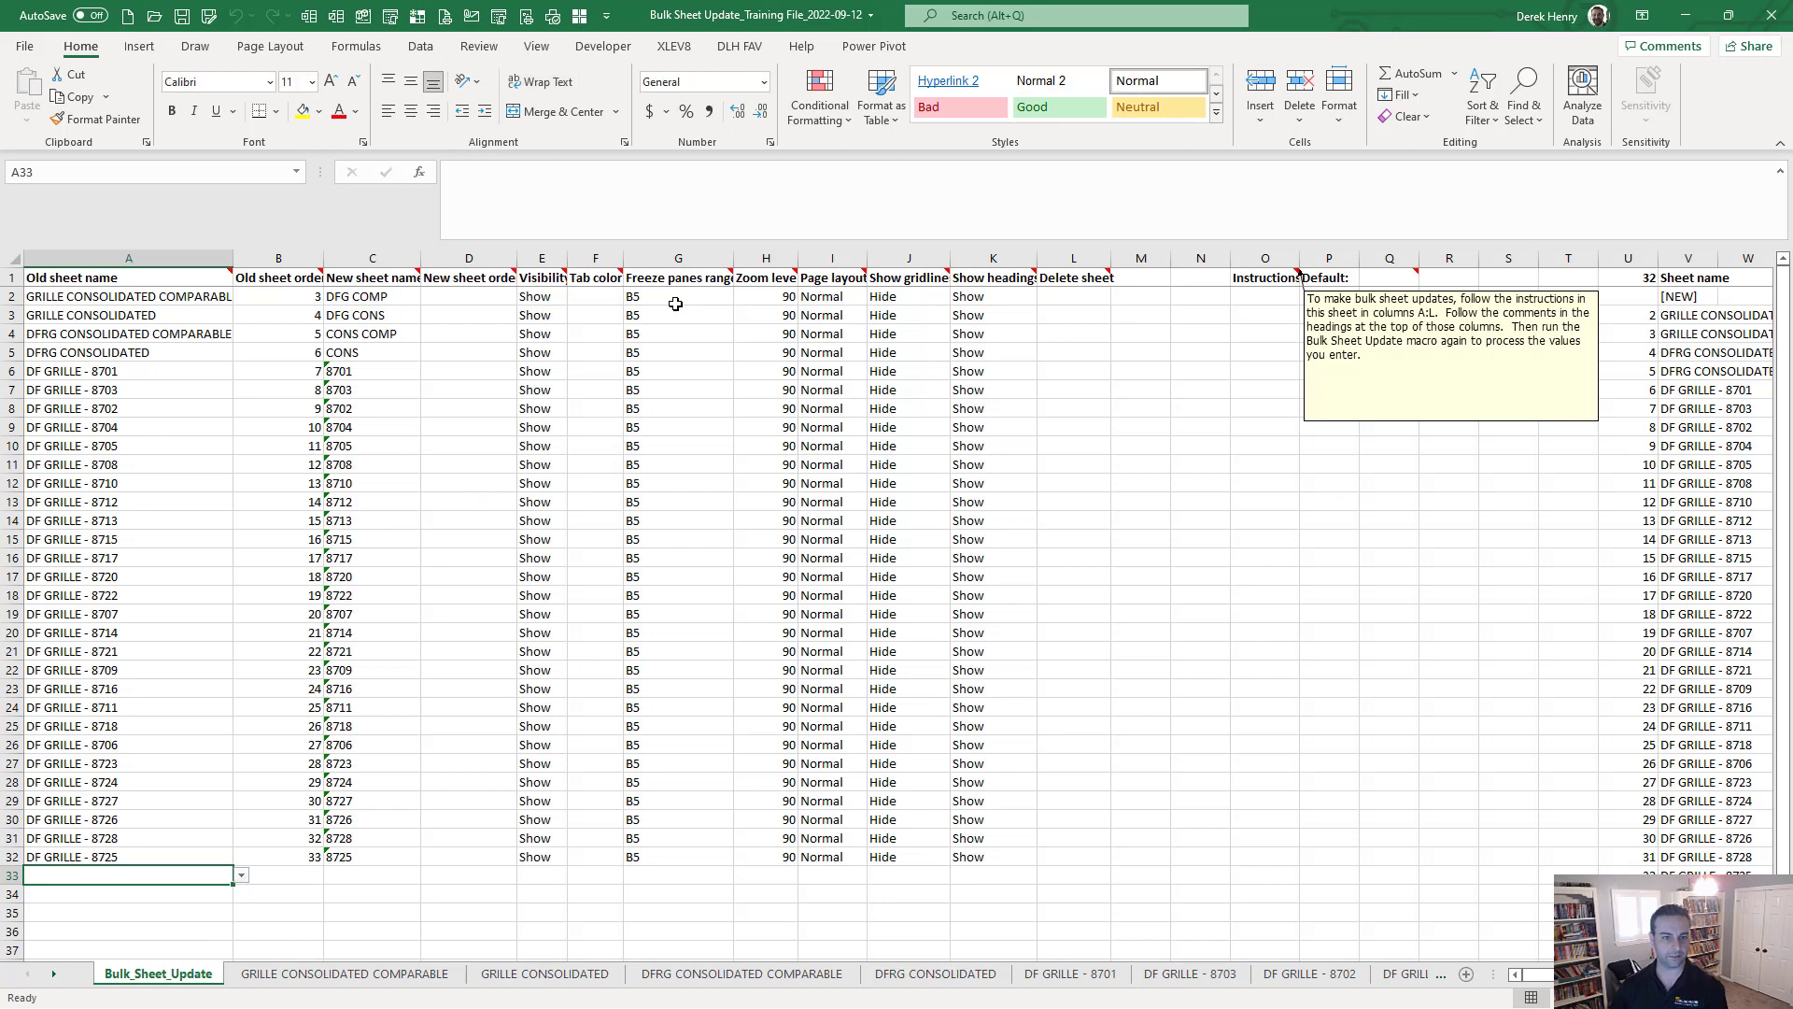
pyautogui.click(311, 976)
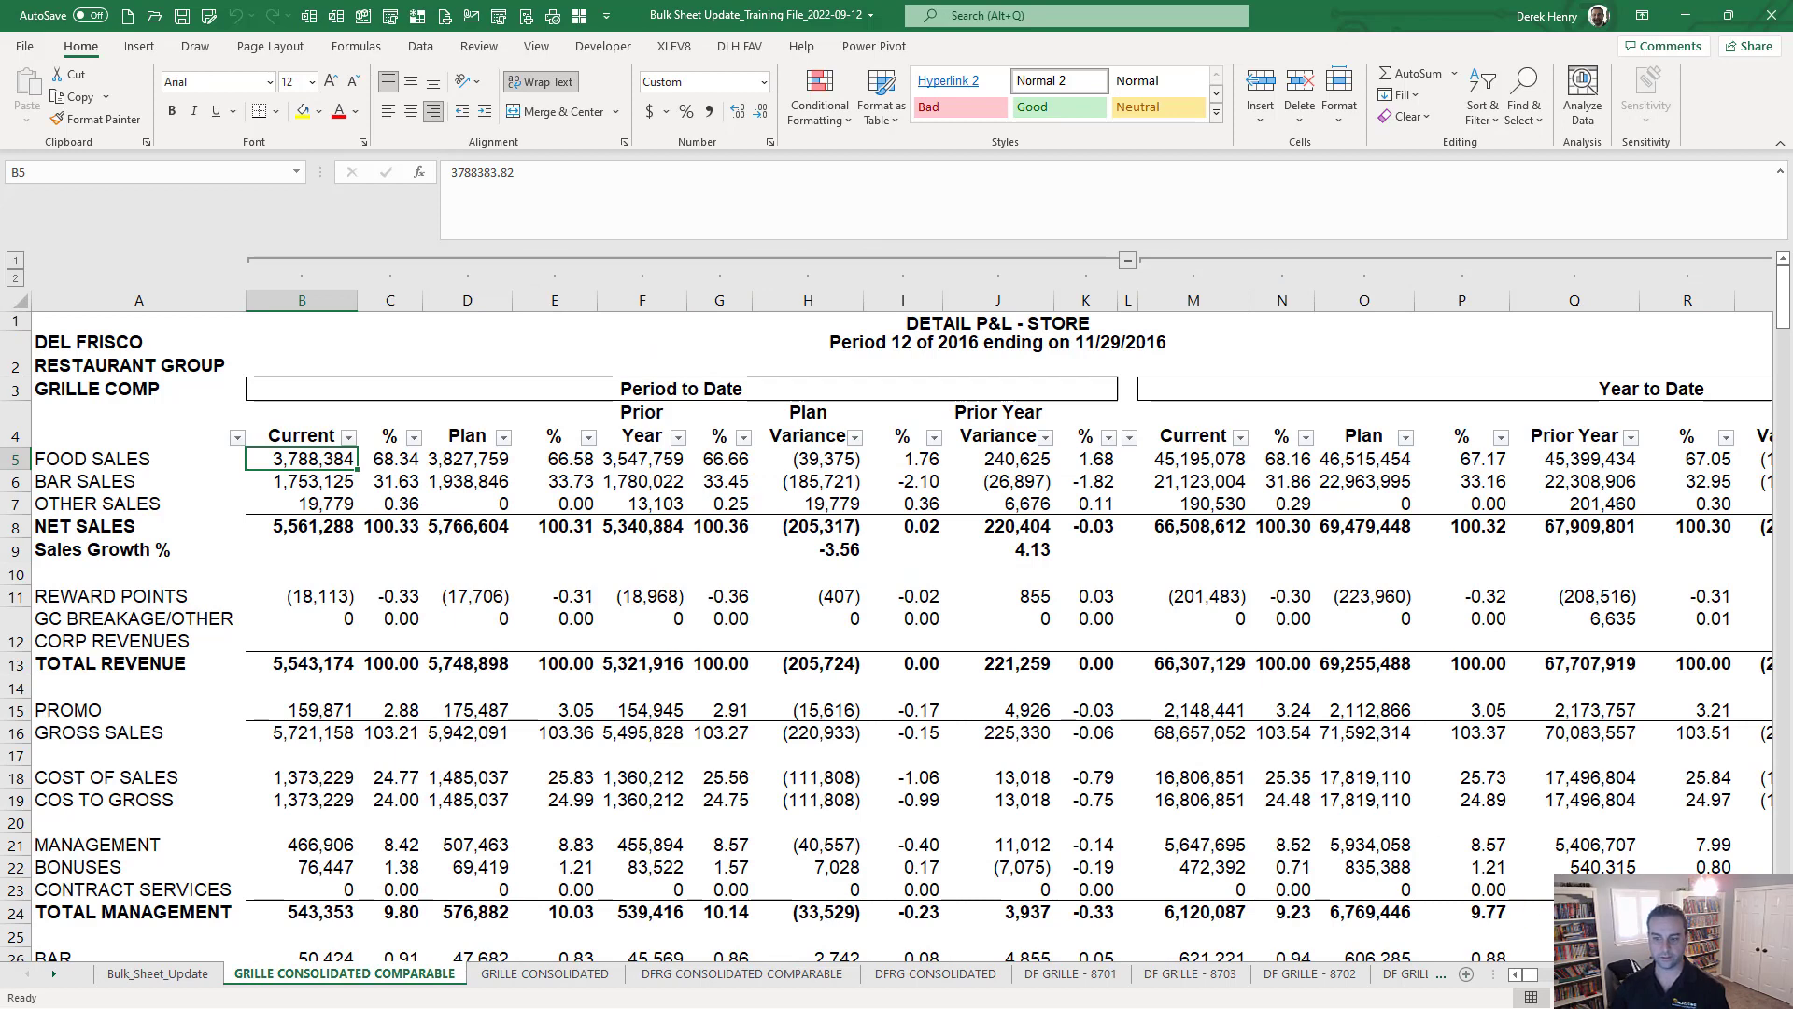
pyautogui.click(142, 976)
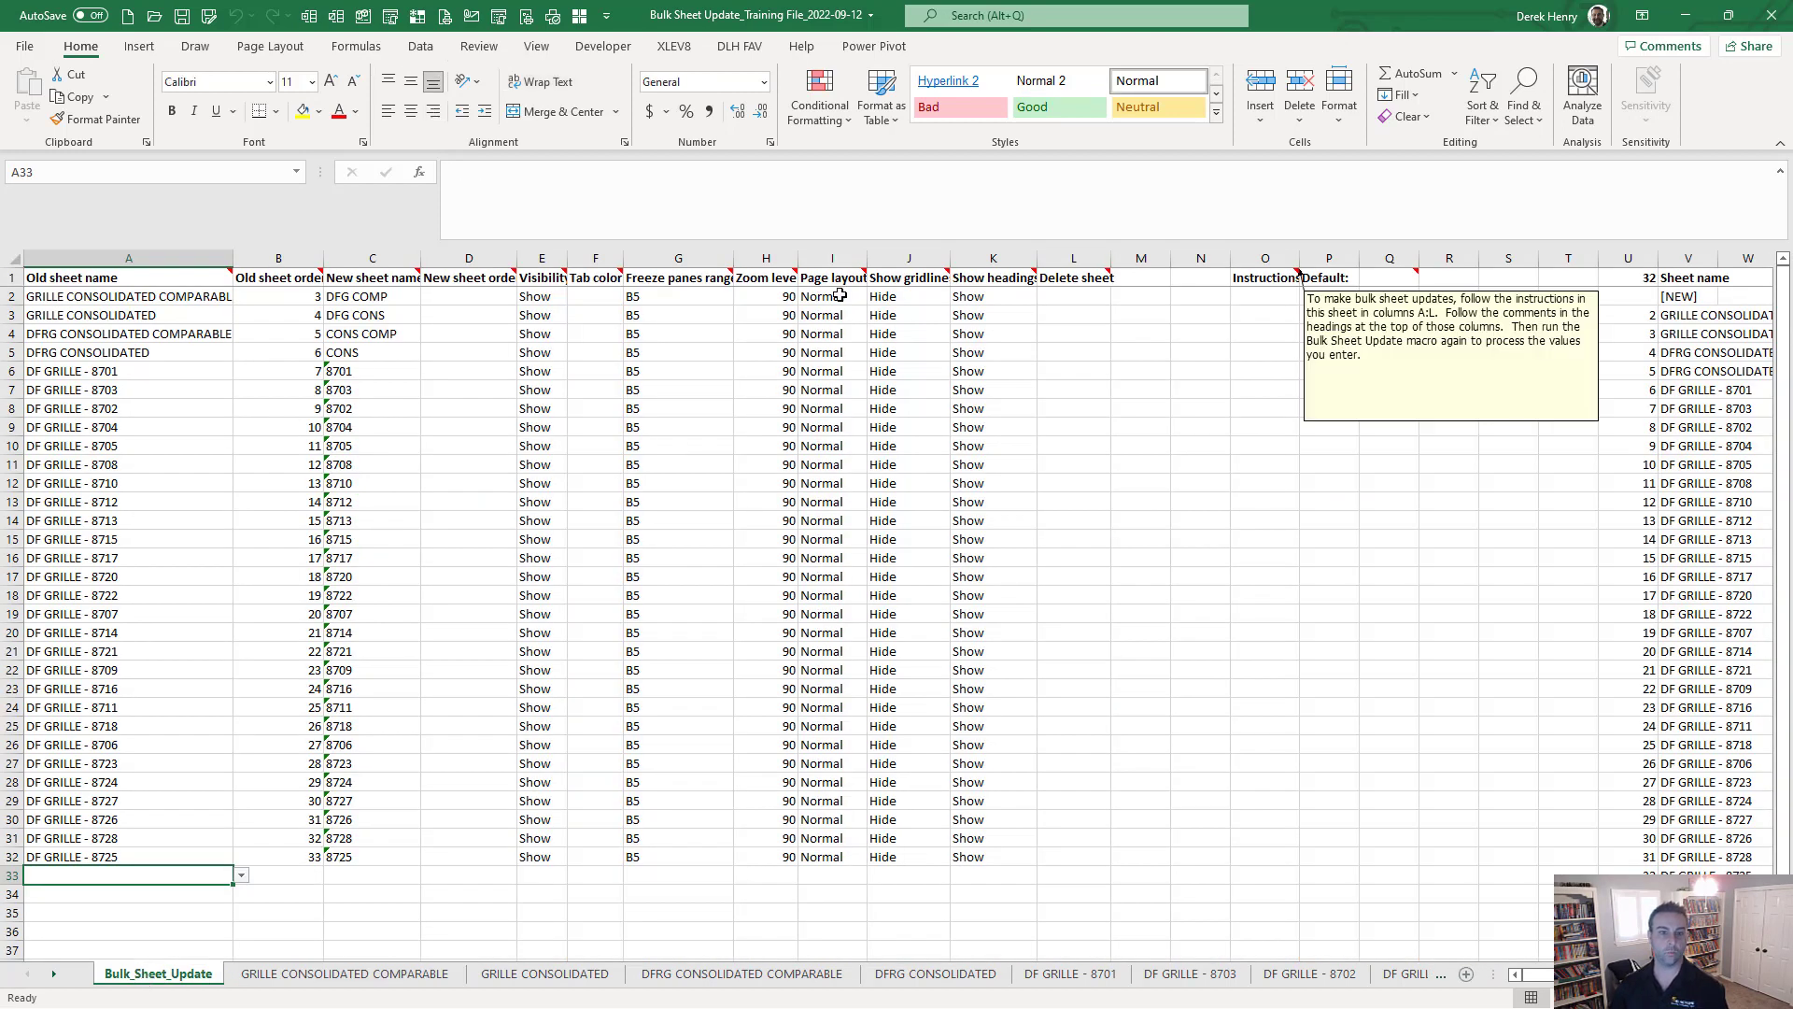
# Step: Review the page layout options and the gridline and heading settings for GRILLE CONSOLIDATED COMPARABLE on the update sheet
pyautogui.click(840, 295)
pyautogui.click(875, 297)
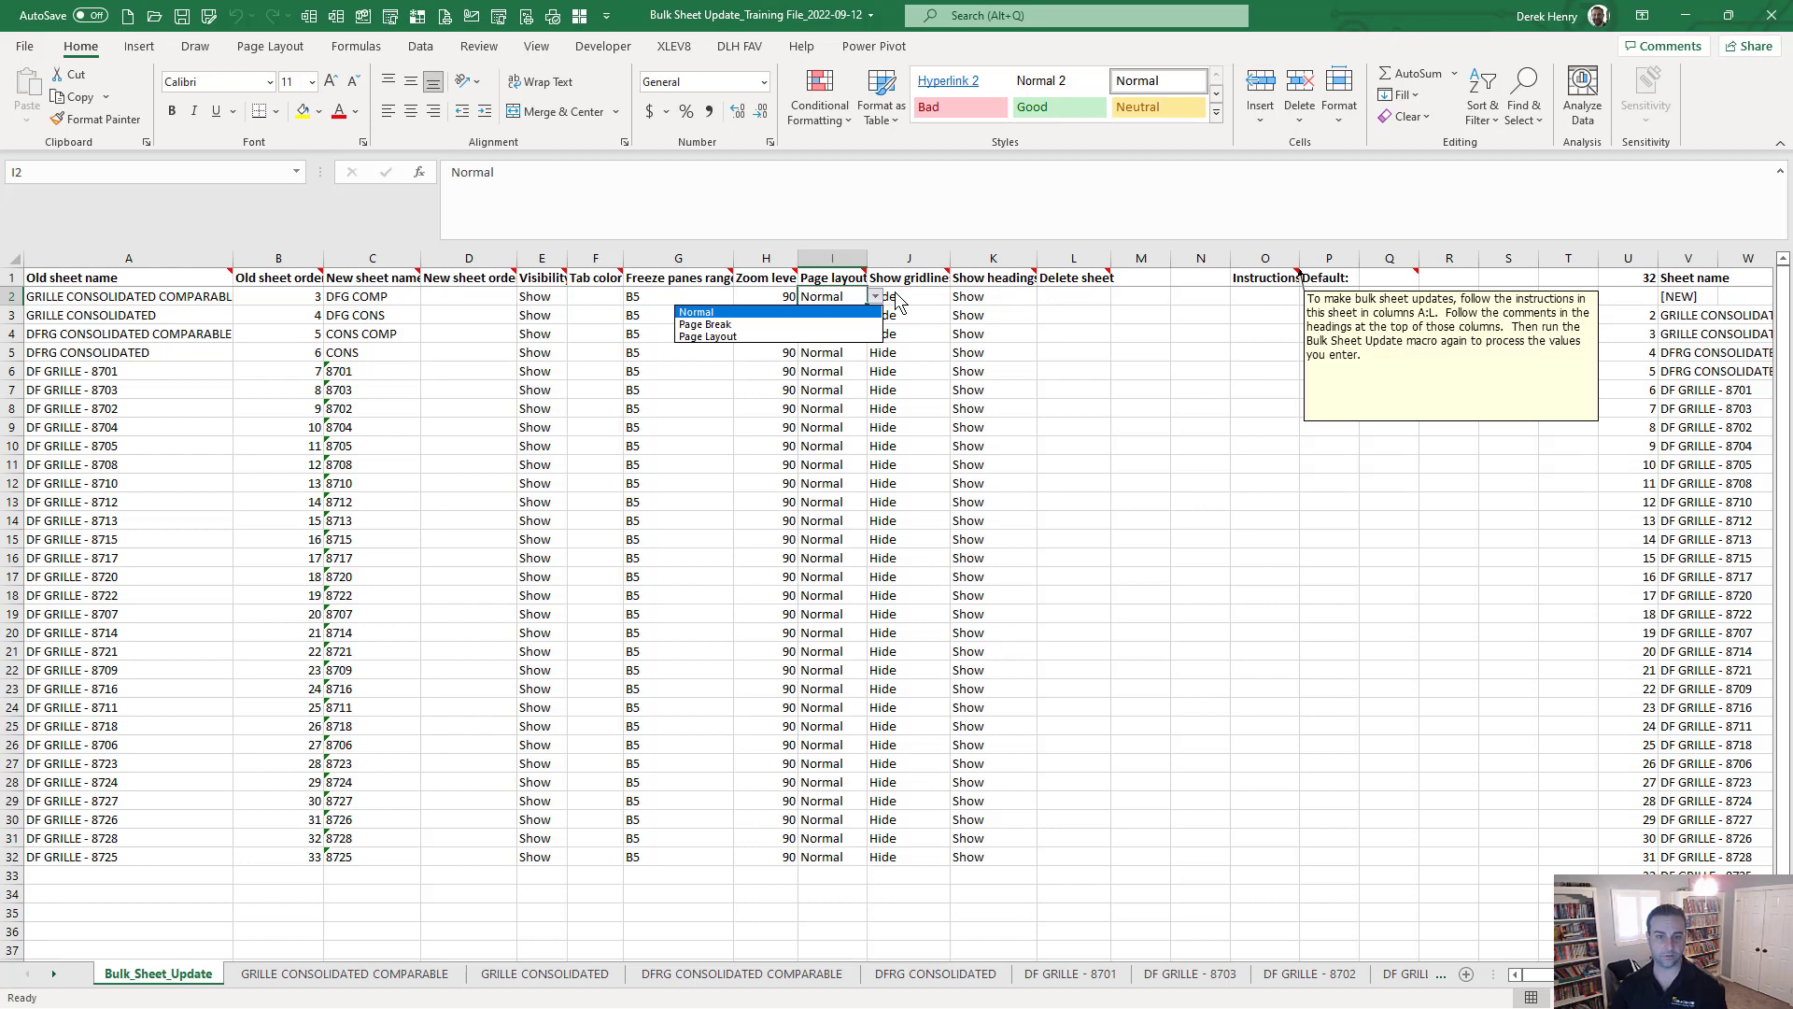
pyautogui.click(898, 299)
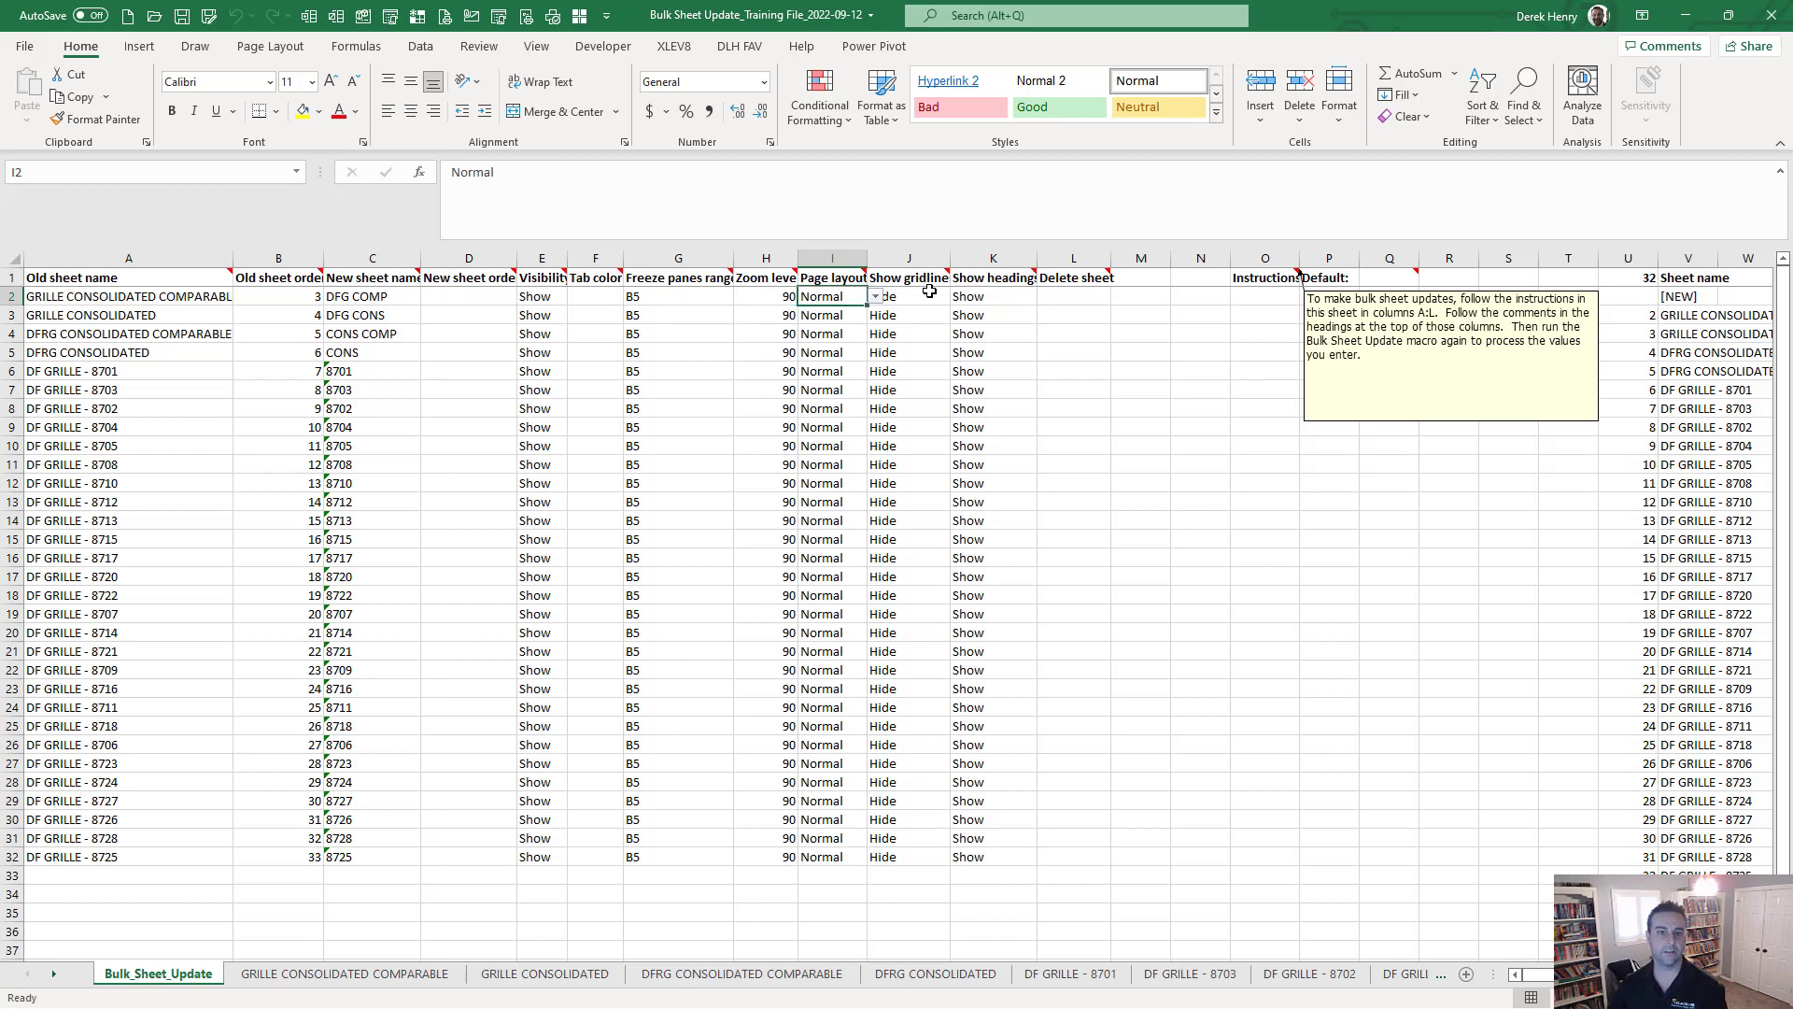
pyautogui.click(930, 293)
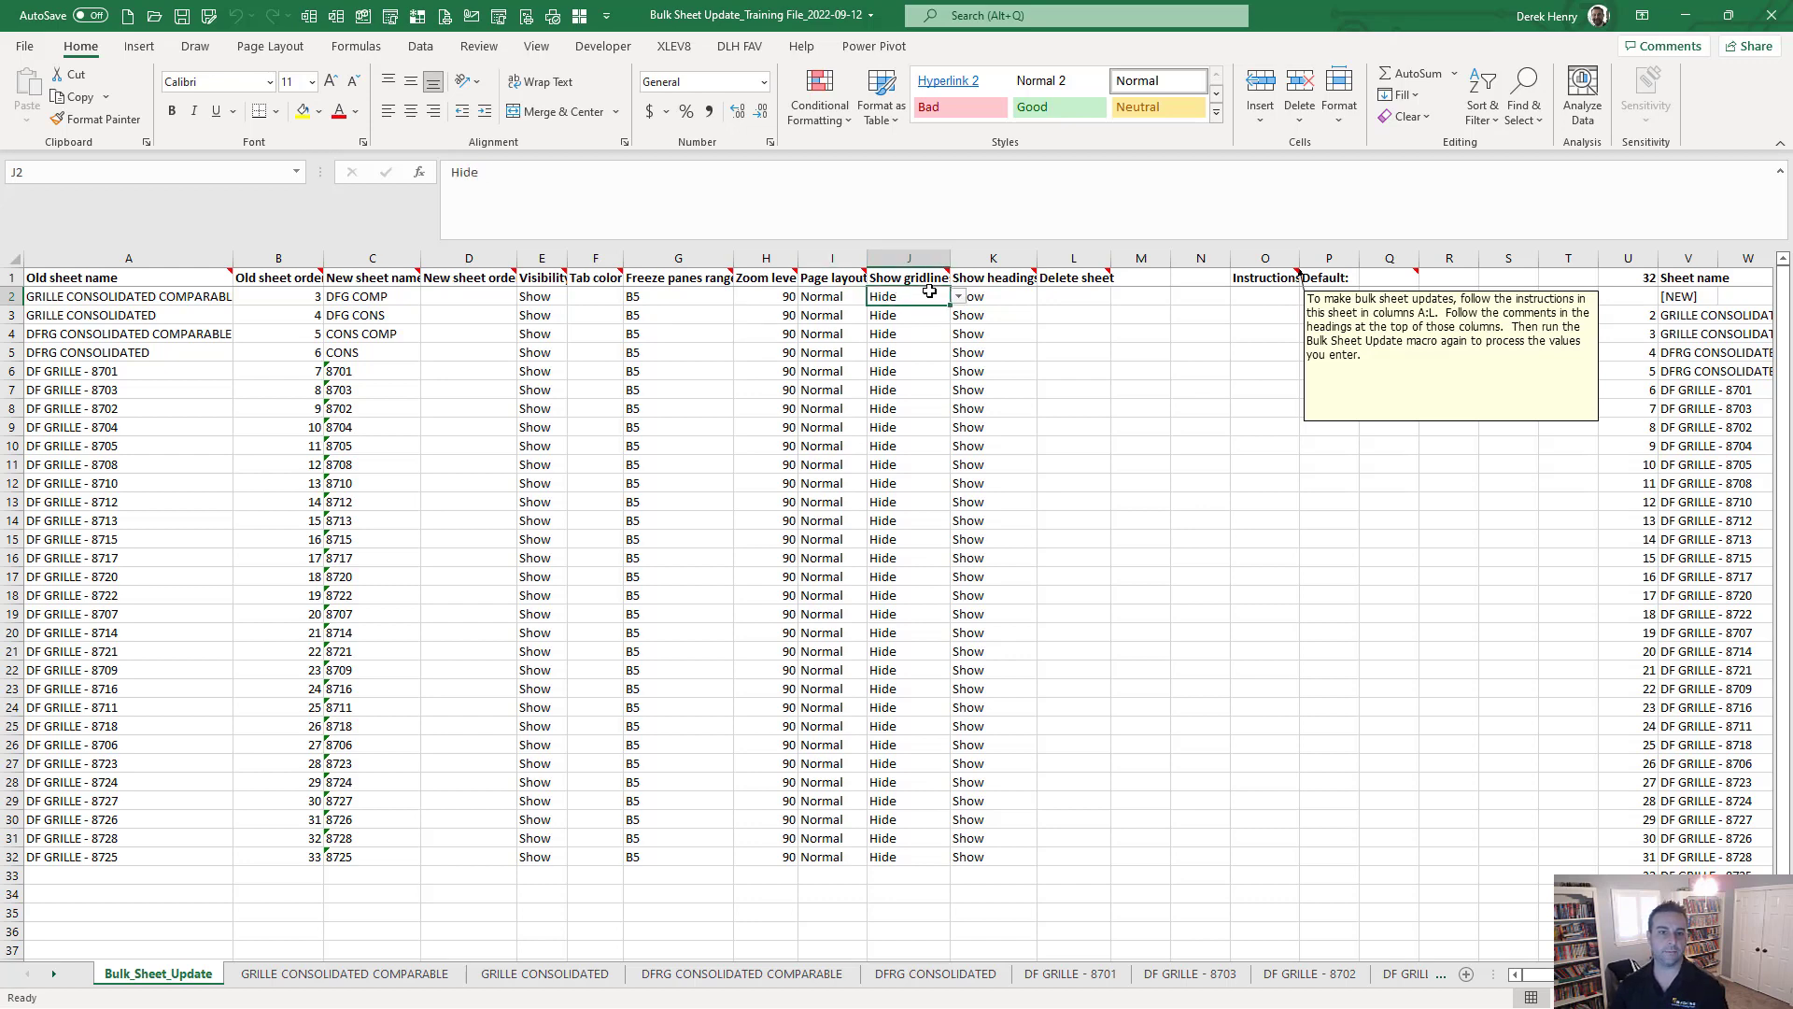
pyautogui.click(995, 293)
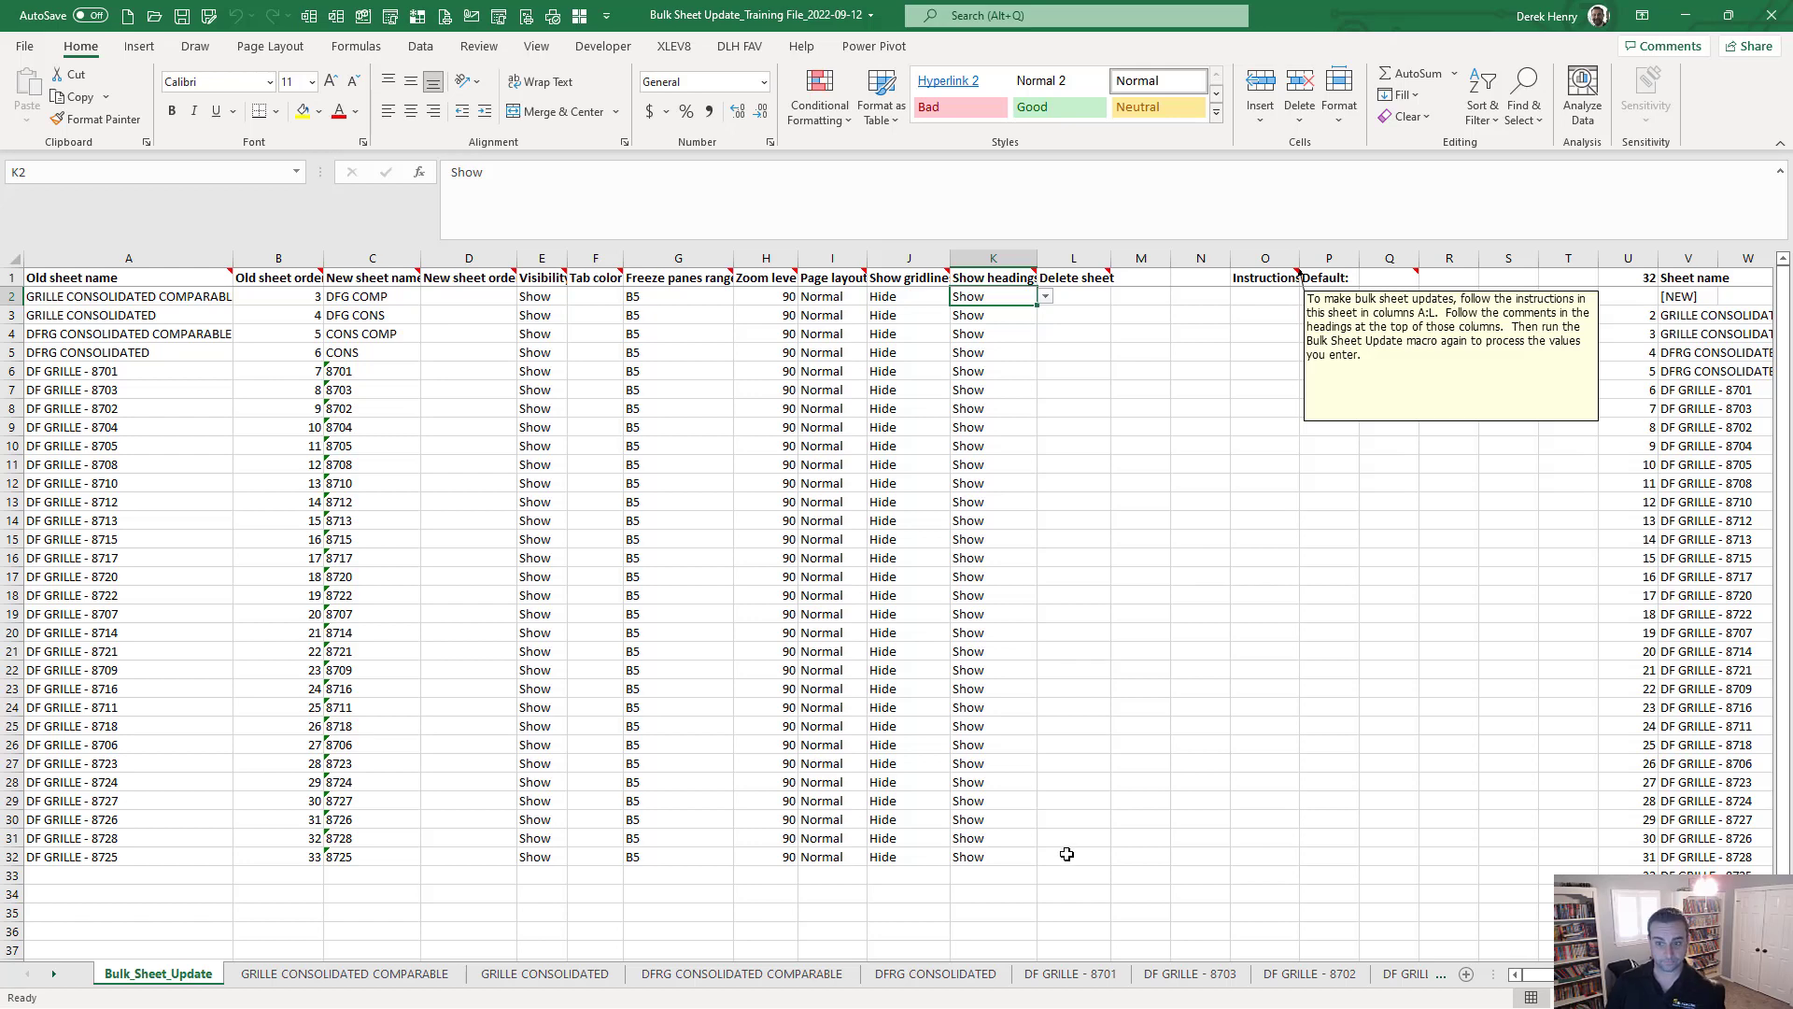
# Step: Examine the sheet name reference list in column V and the old sheet name choices for DF GRILLE - 8716
pyautogui.hscroll(3, 1494, 710)
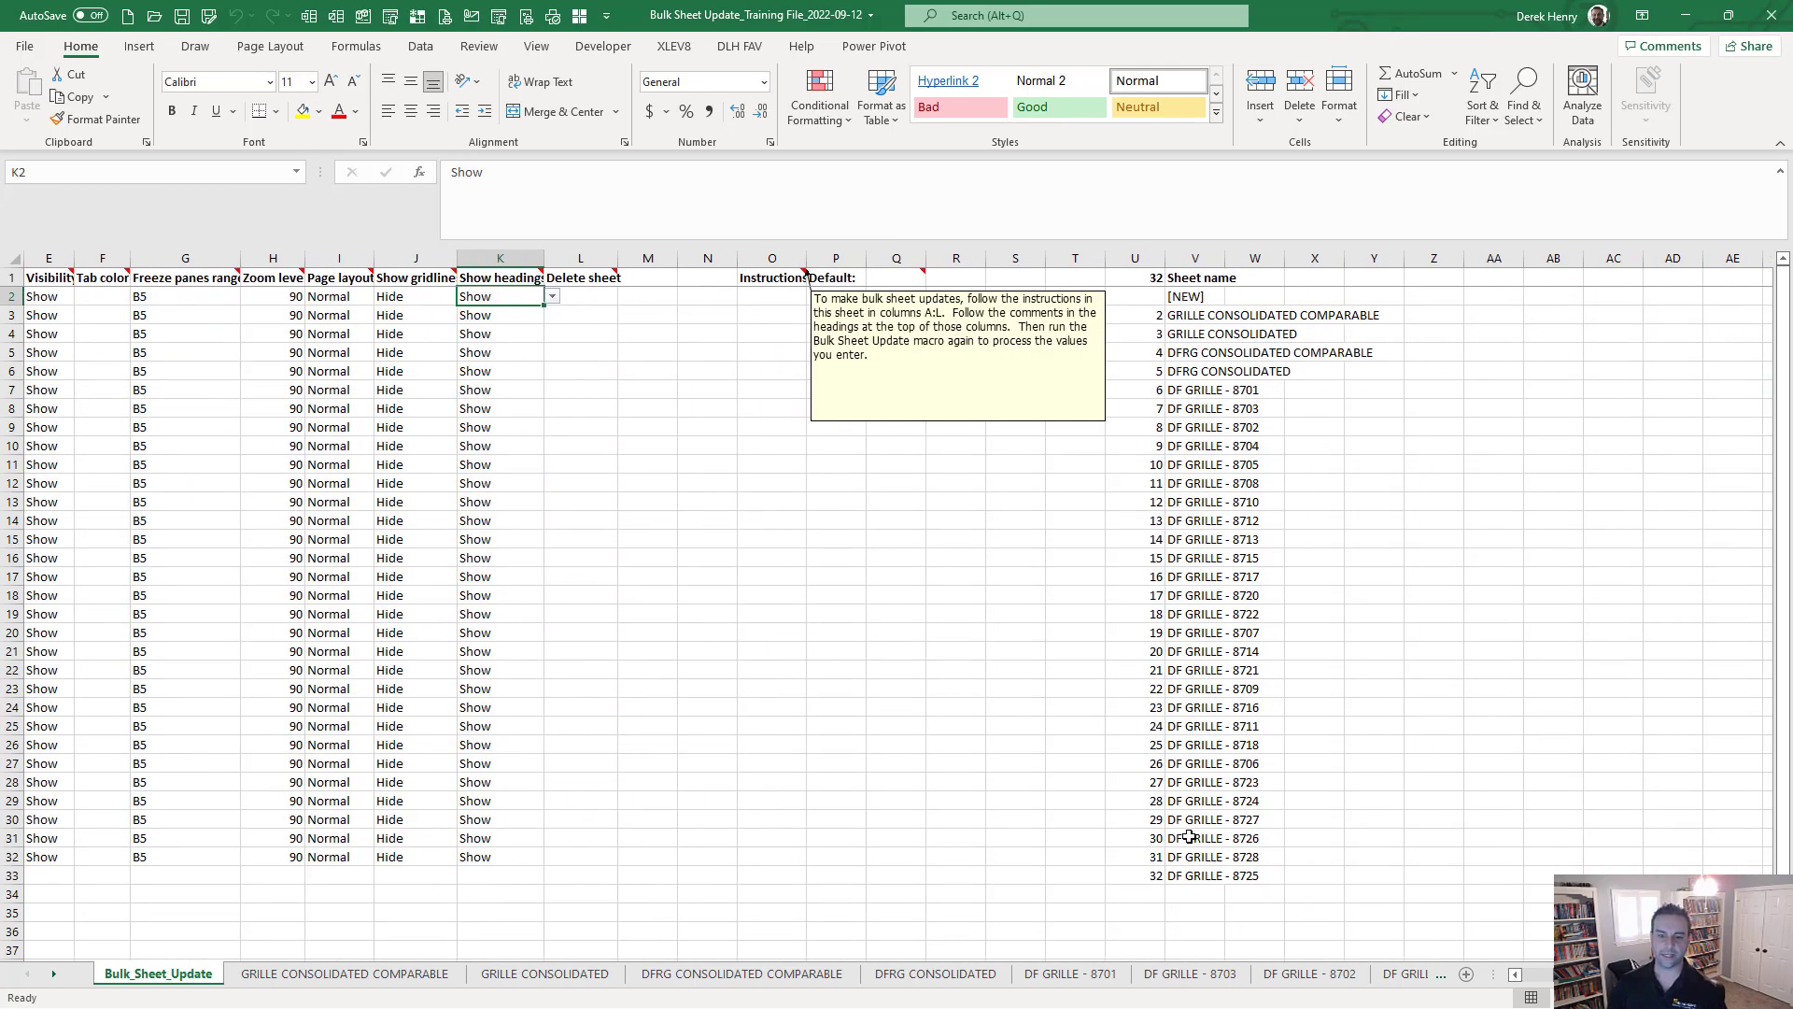
pyautogui.hscroll(-3, 1163, 857)
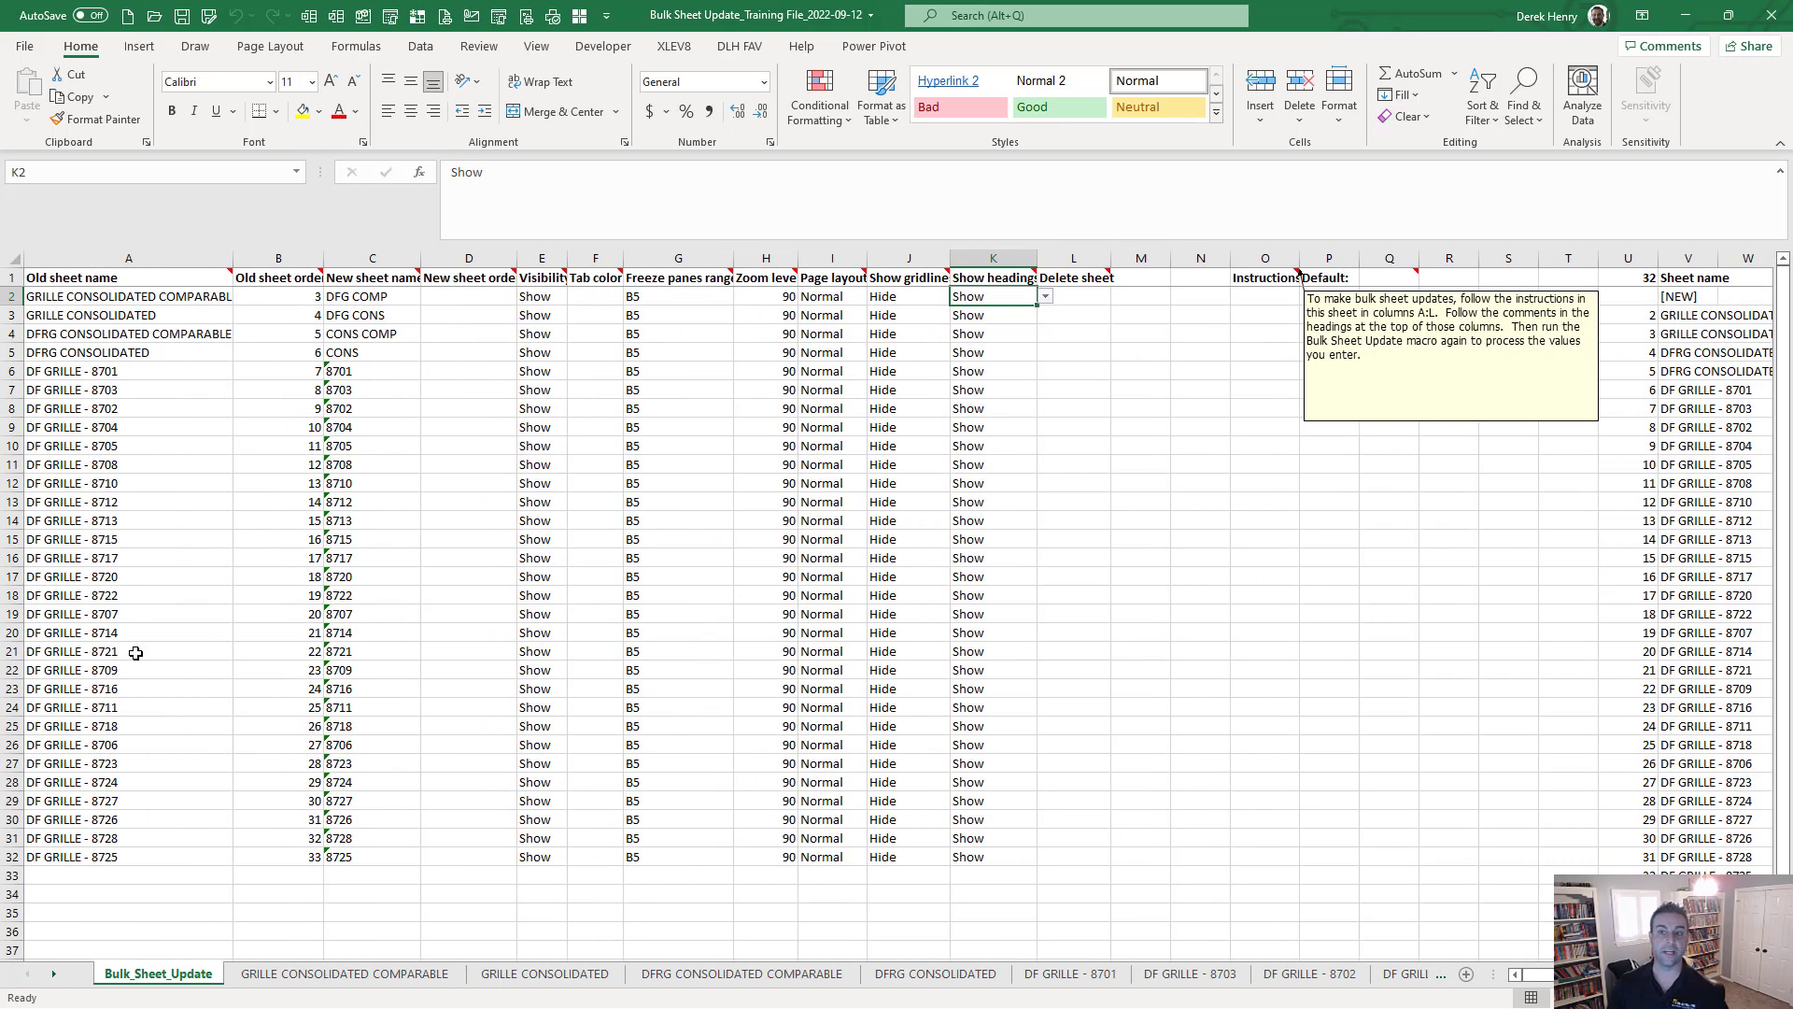
pyautogui.click(93, 692)
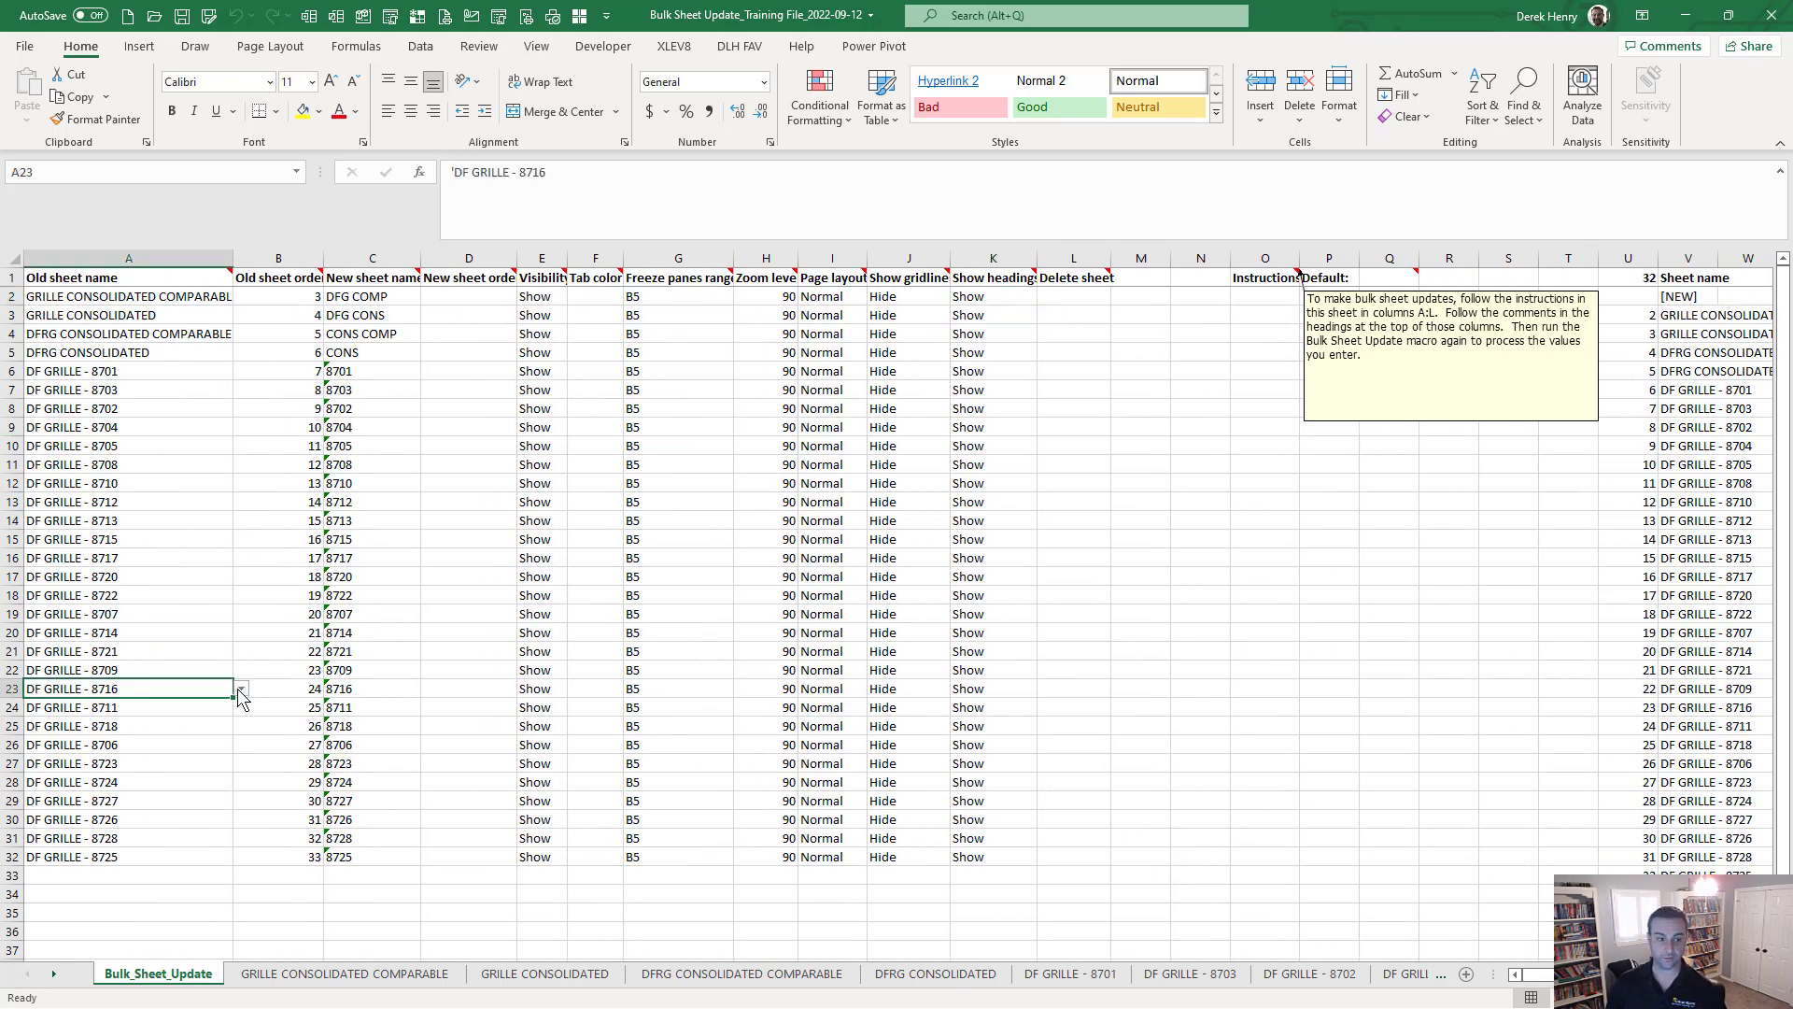
pyautogui.click(240, 691)
pyautogui.moveTo(239, 764)
pyautogui.mouseDown()
pyautogui.moveTo(262, 727)
pyautogui.moveTo(241, 730)
pyautogui.mouseUp()
pyautogui.click(243, 688)
pyautogui.click(283, 690)
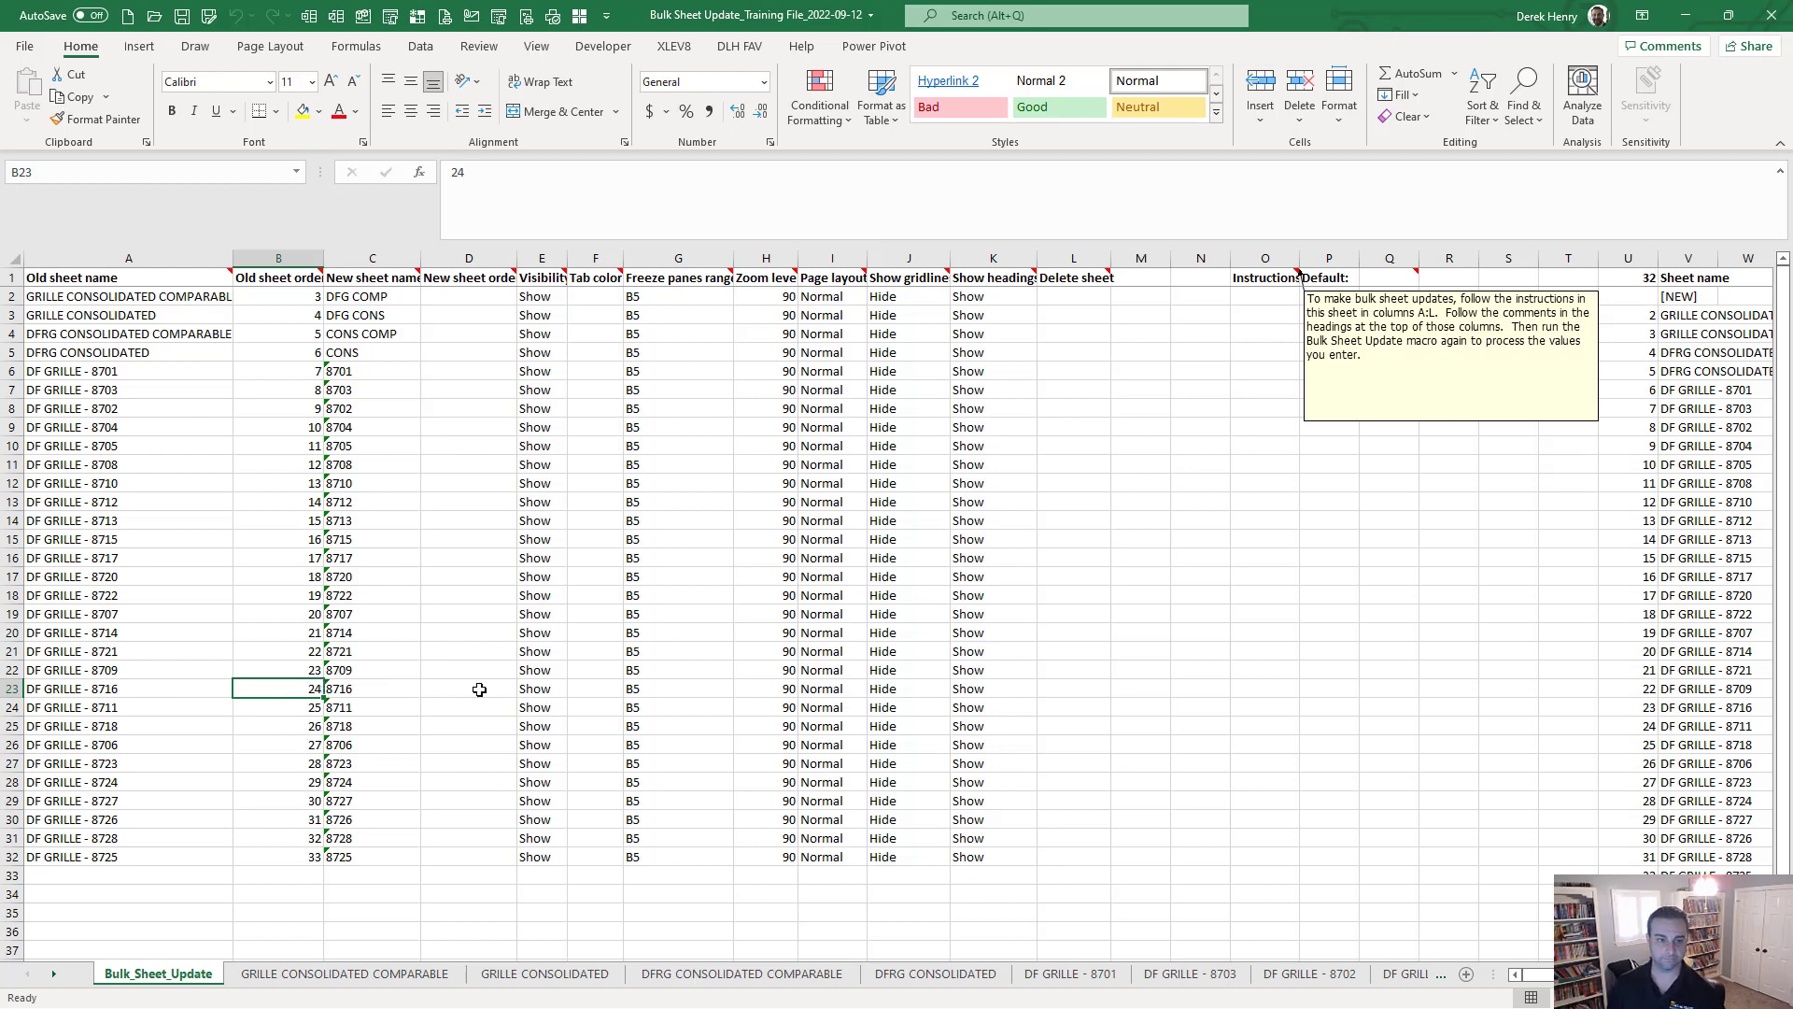
pyautogui.click(651, 530)
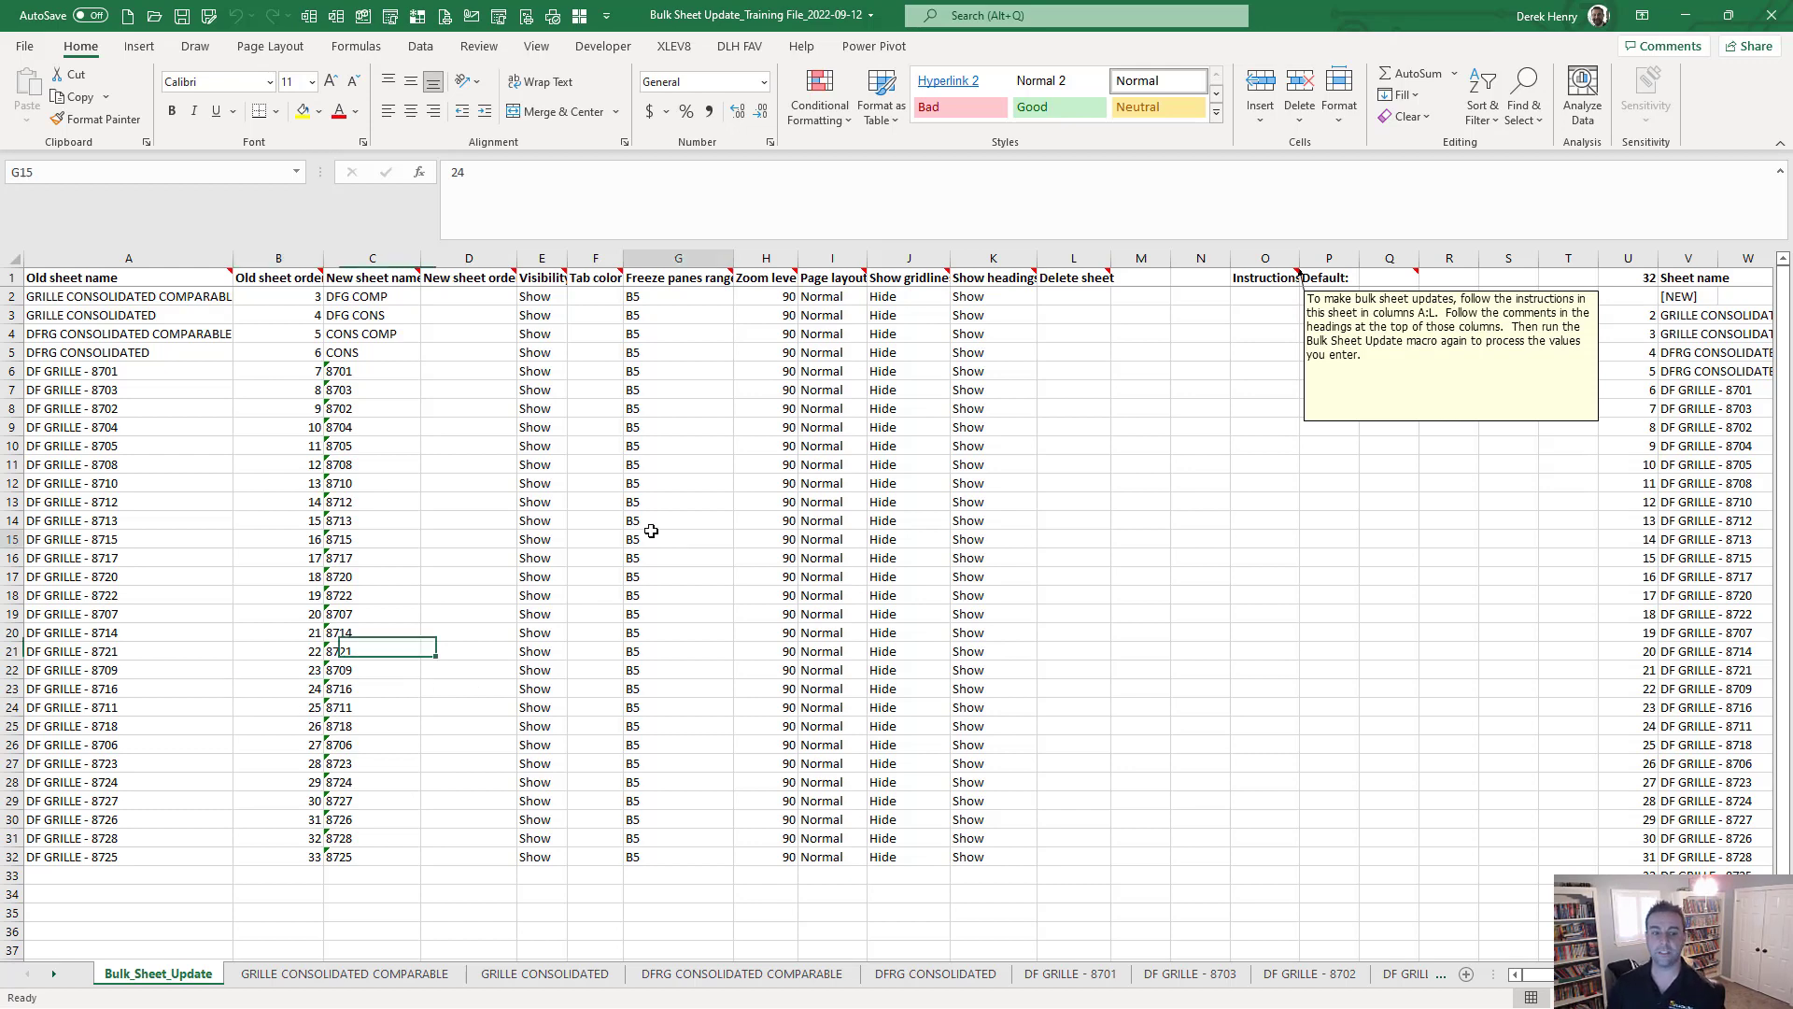
# Step: Run the Bulk Sheet Update macro again to apply the listed names and view settings to the training workbook's sheets
pyautogui.hotkey('ctrl', 'shift', 'm')
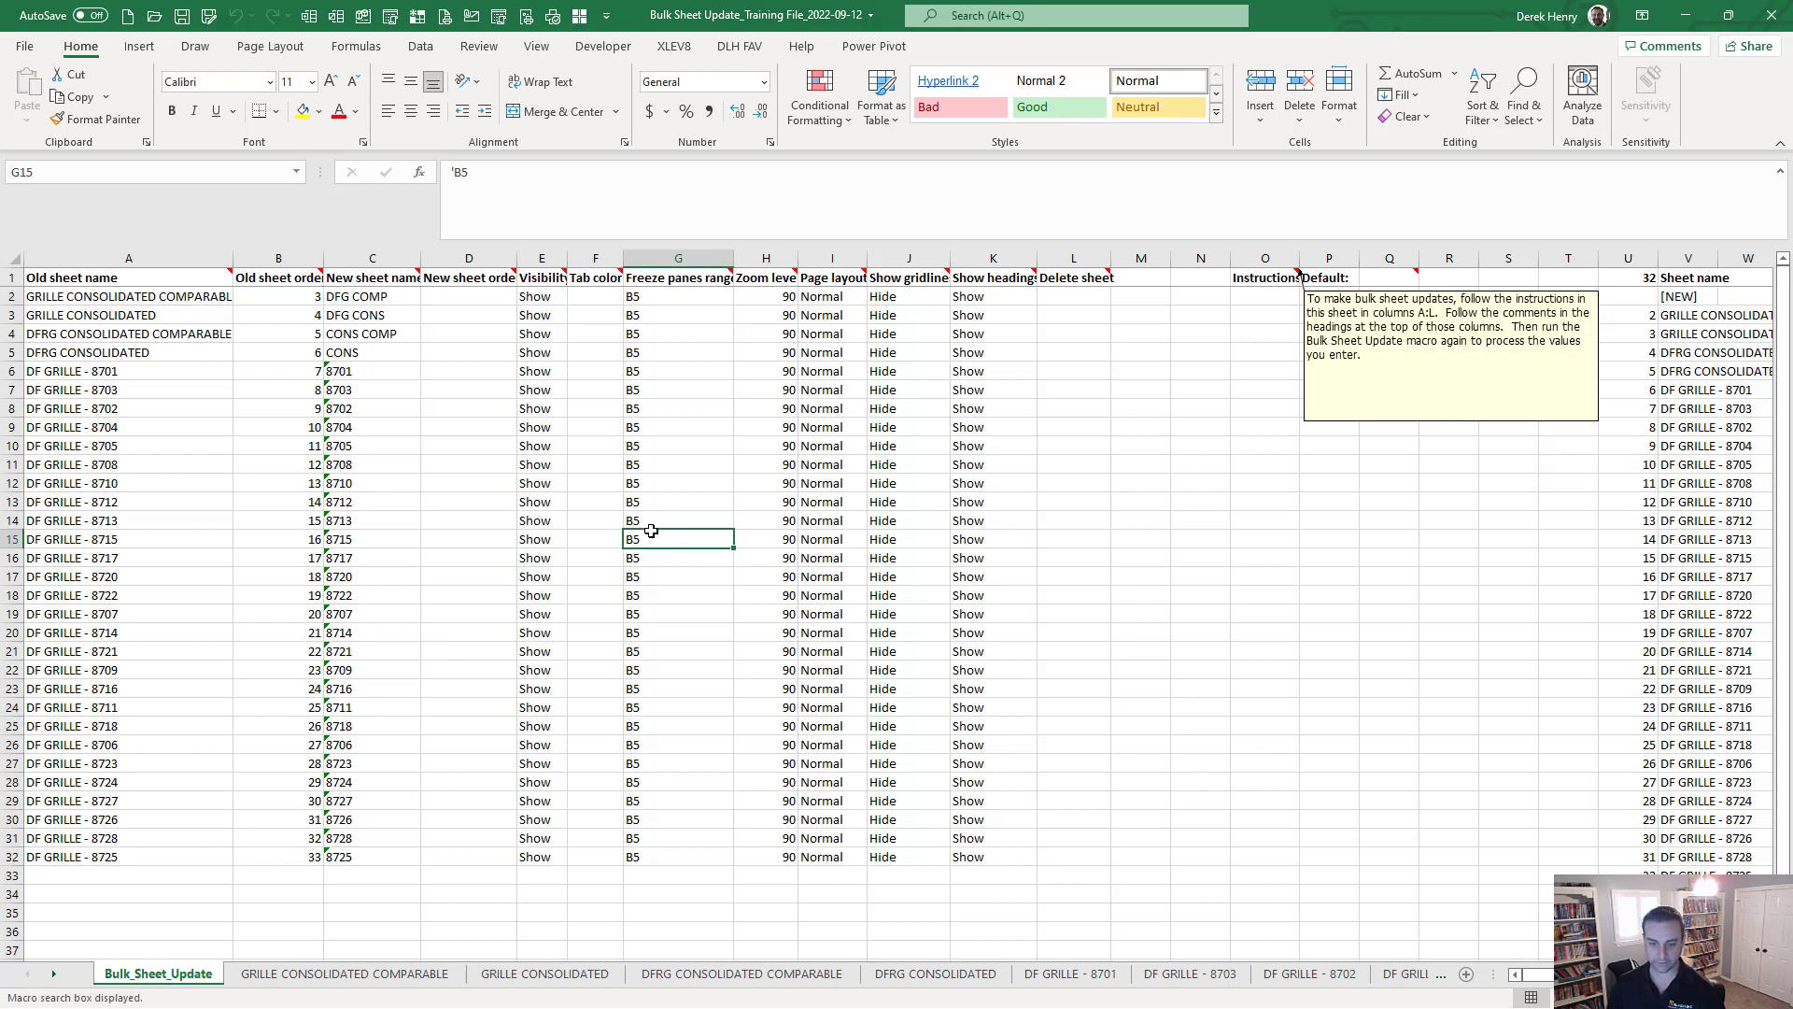
pyautogui.write('bulk sh')
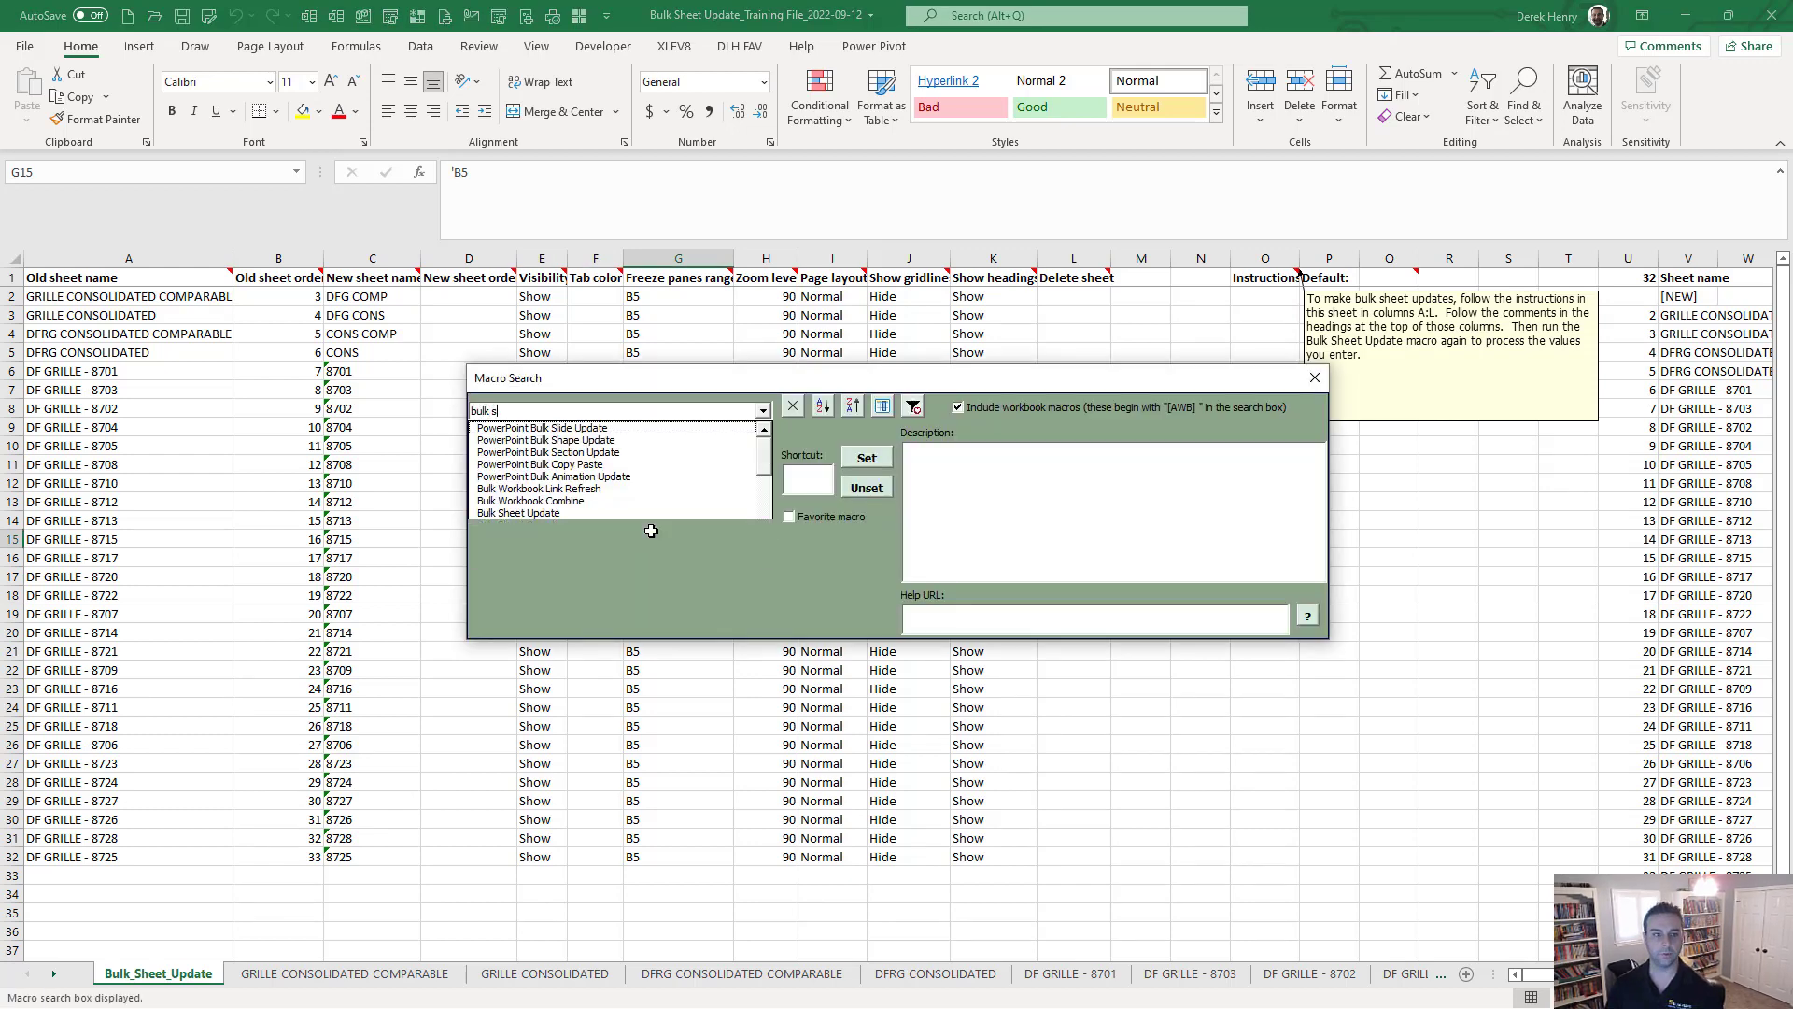
pyautogui.press('Down')
pyautogui.press('Down')
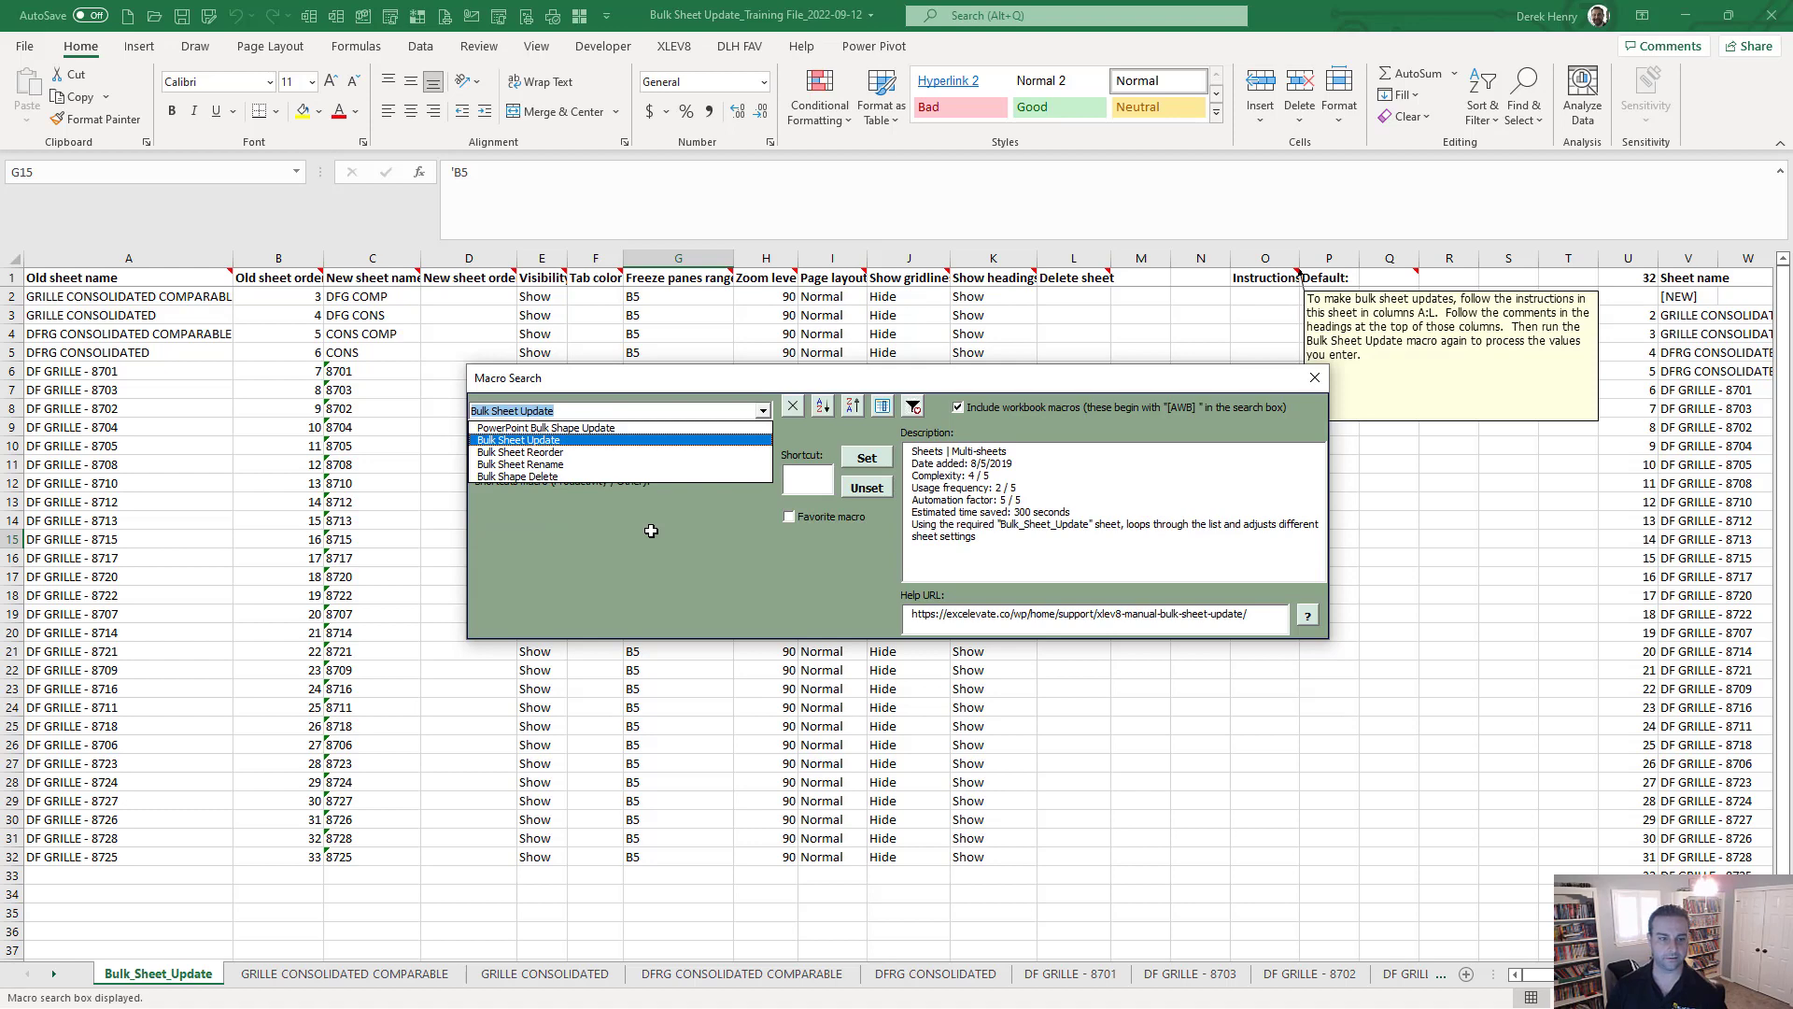
pyautogui.press('Return')
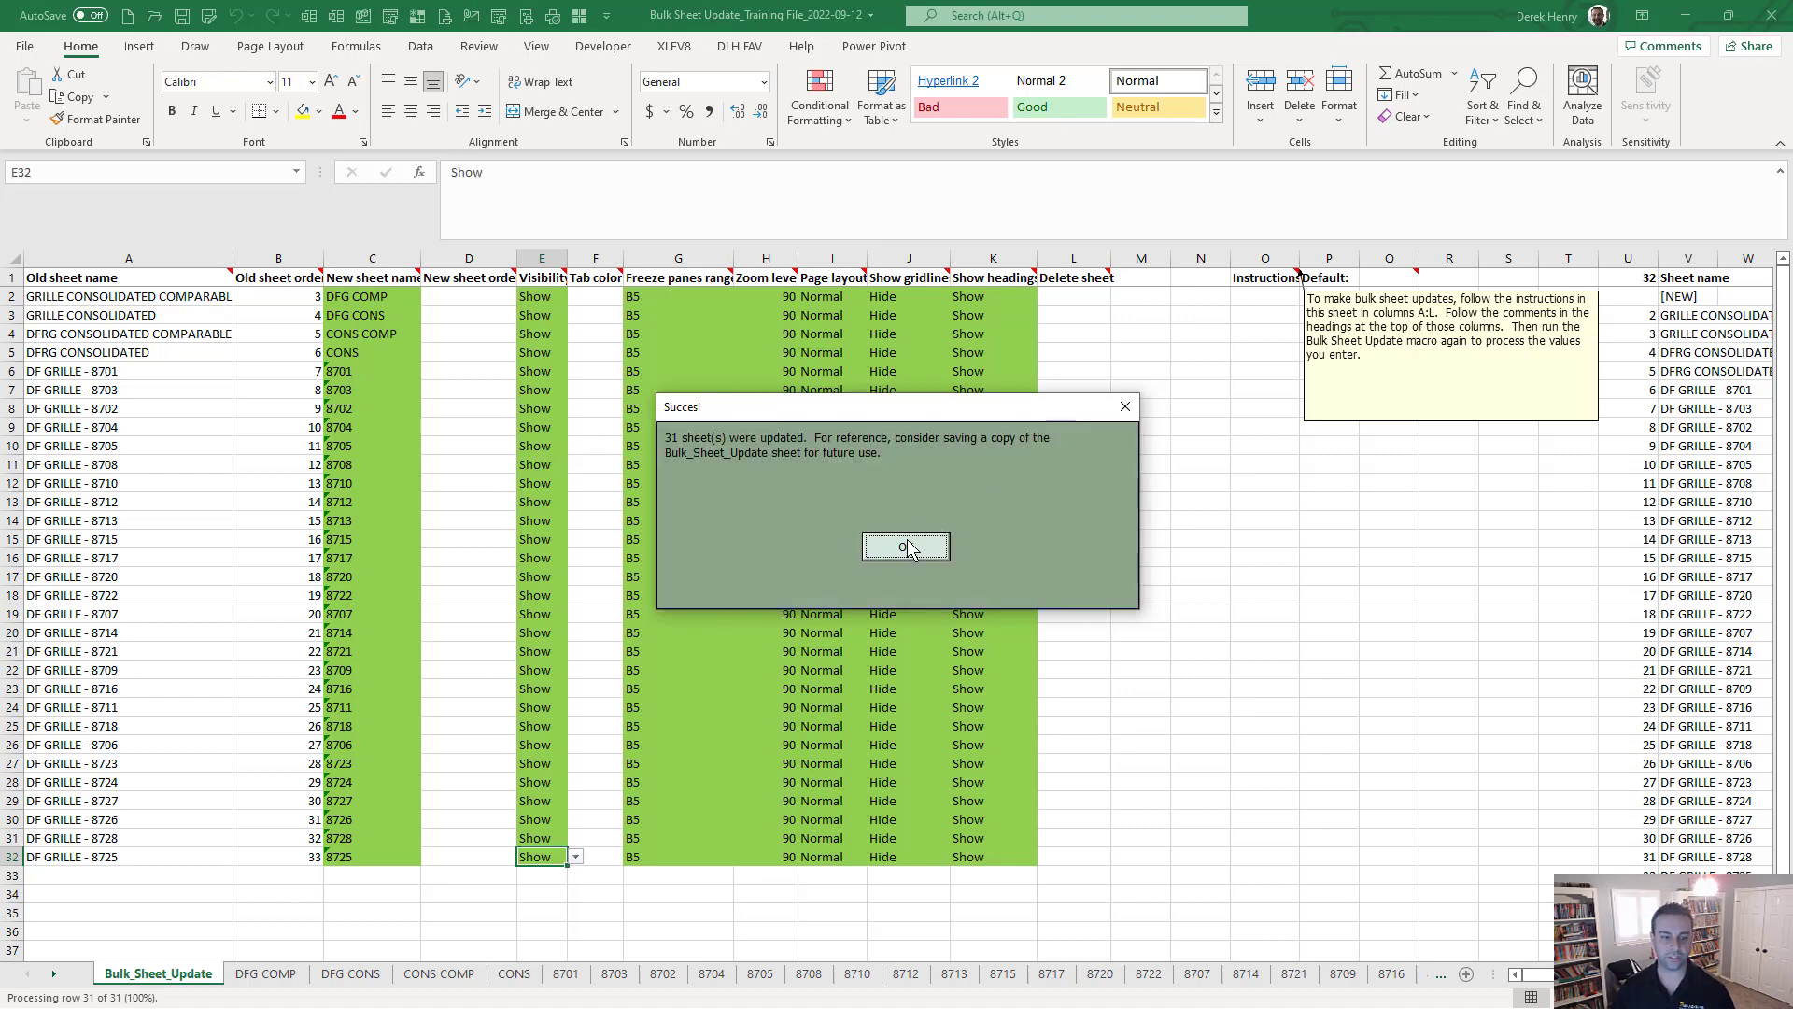
pyautogui.click(905, 548)
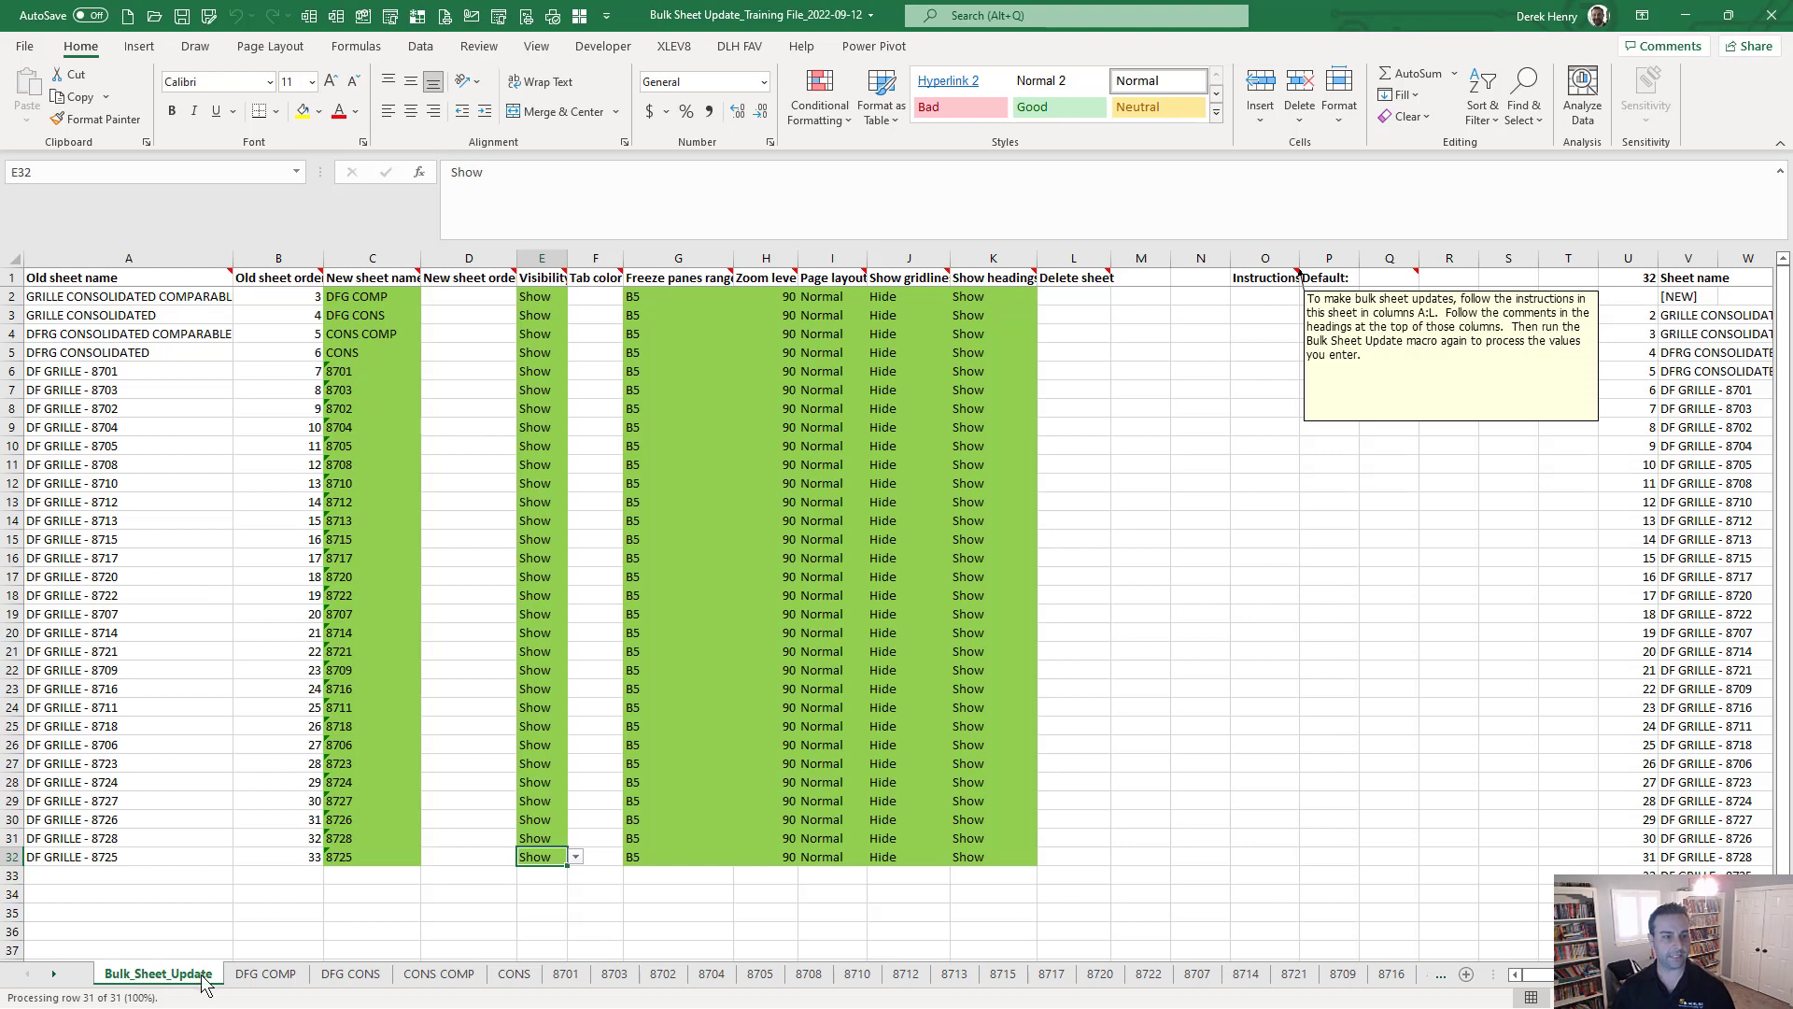
# Step: Inspect the updated DFG COMP sheet, and read the header comments on Bulk_Sheet_Update from Old sheet name to New sheet name
pyautogui.click(276, 982)
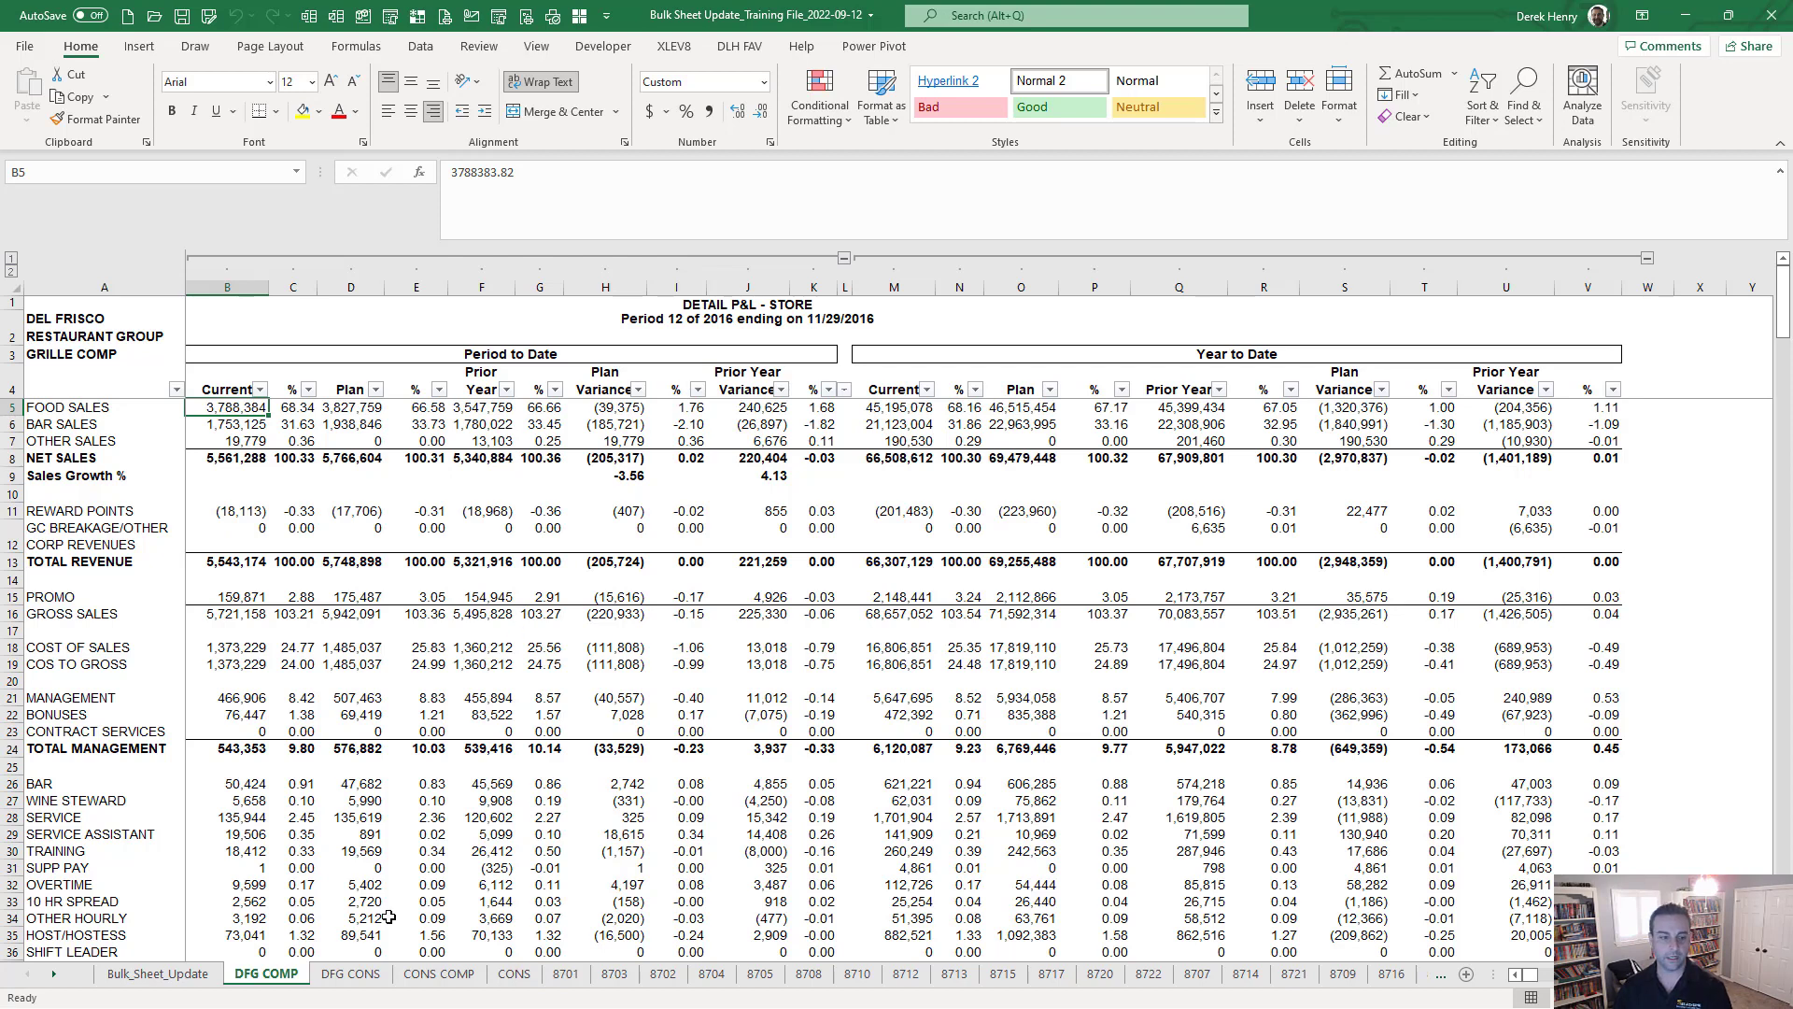
pyautogui.click(174, 976)
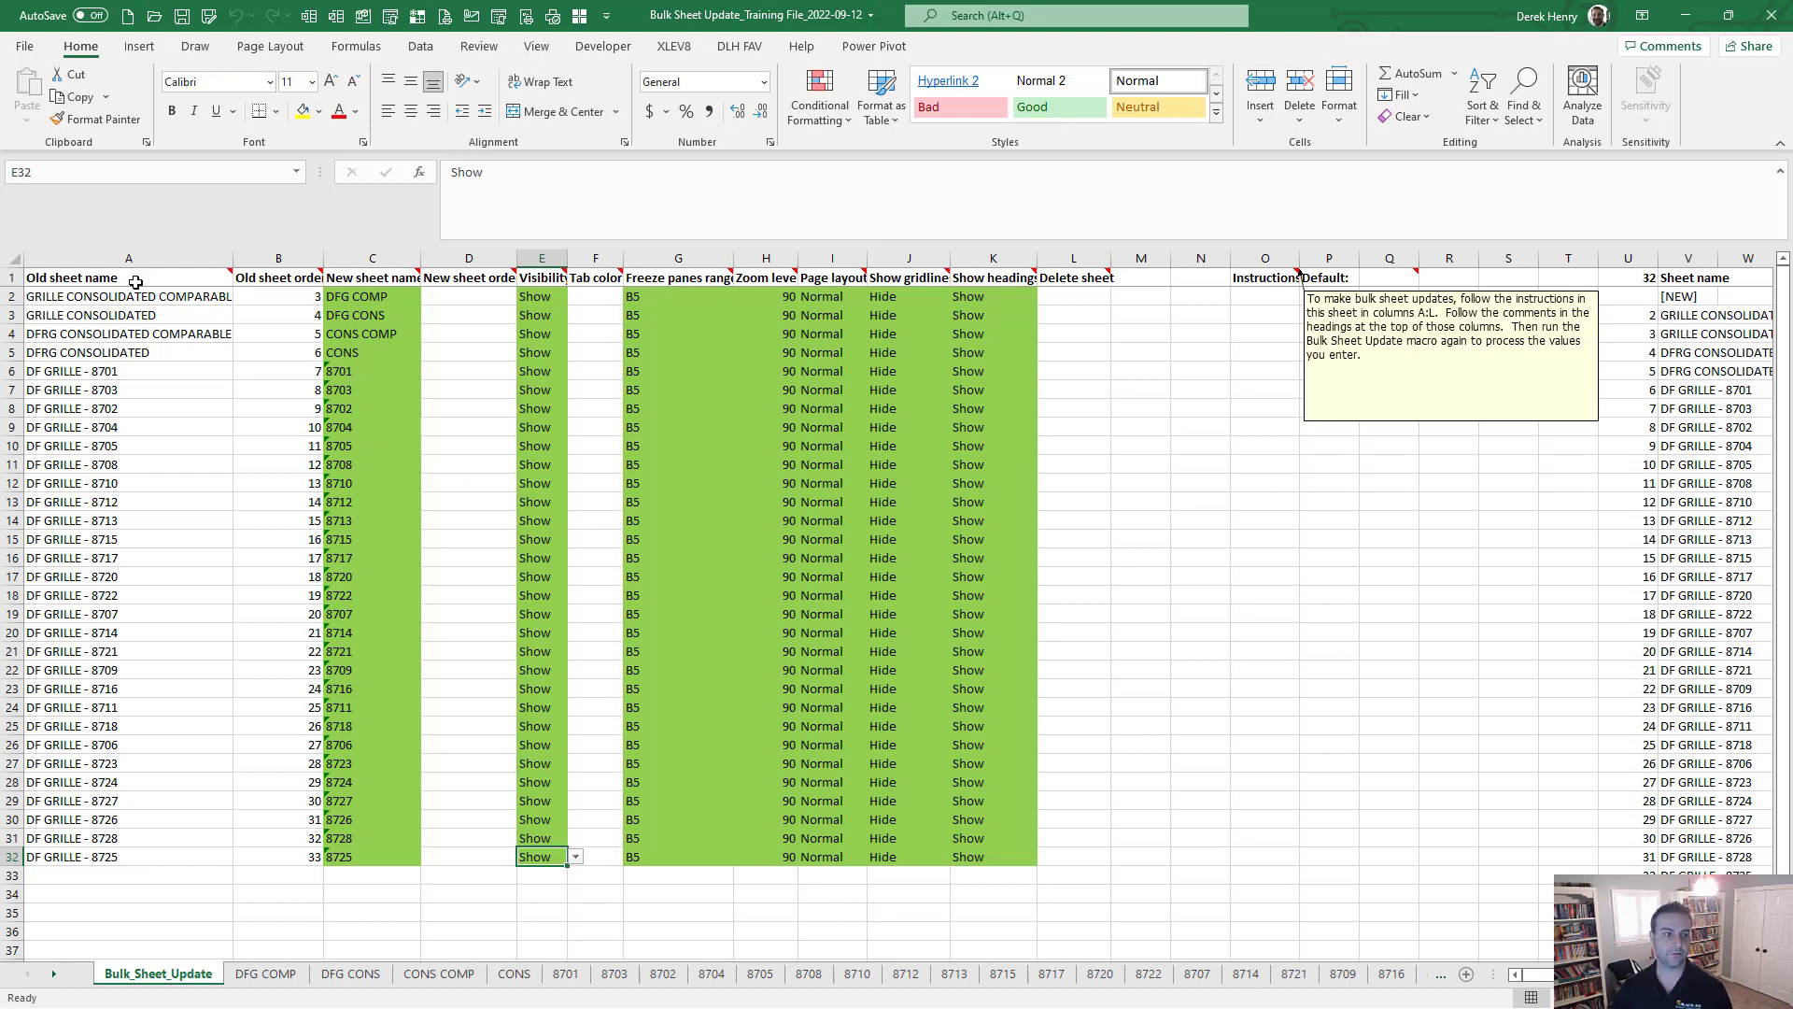
pyautogui.moveTo(135, 282)
pyautogui.moveTo(254, 278)
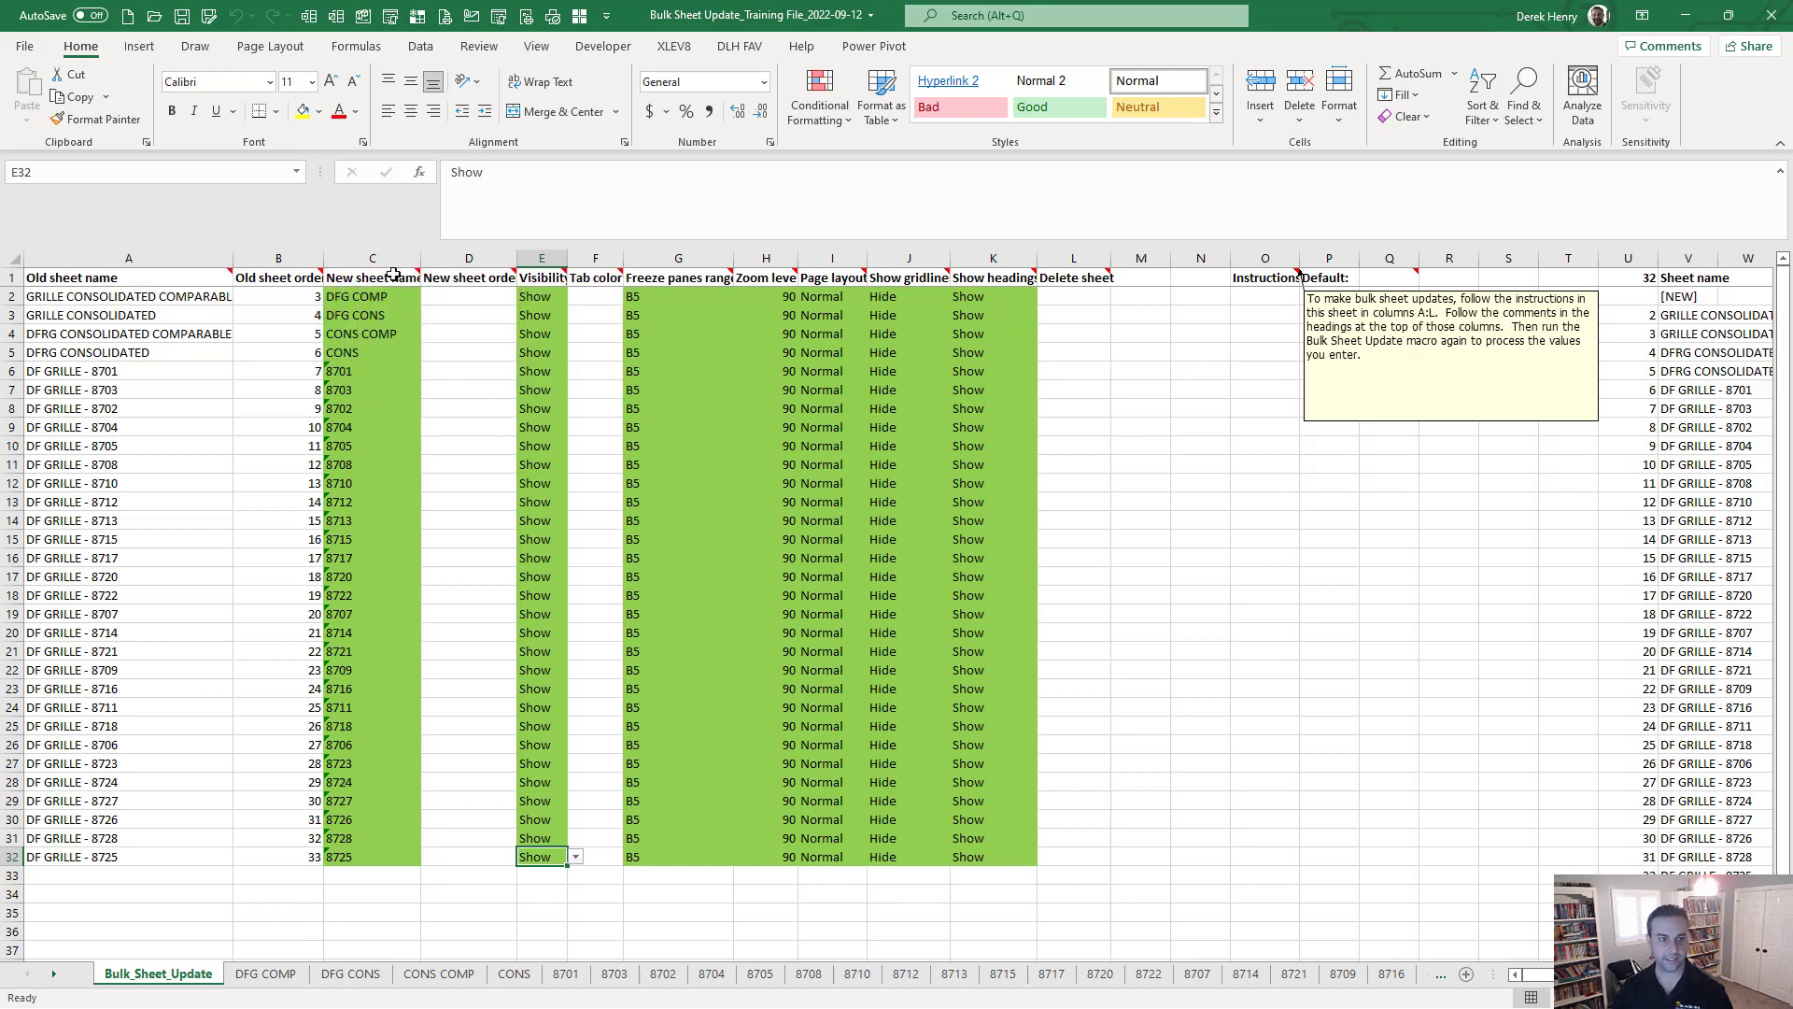
pyautogui.moveTo(387, 278)
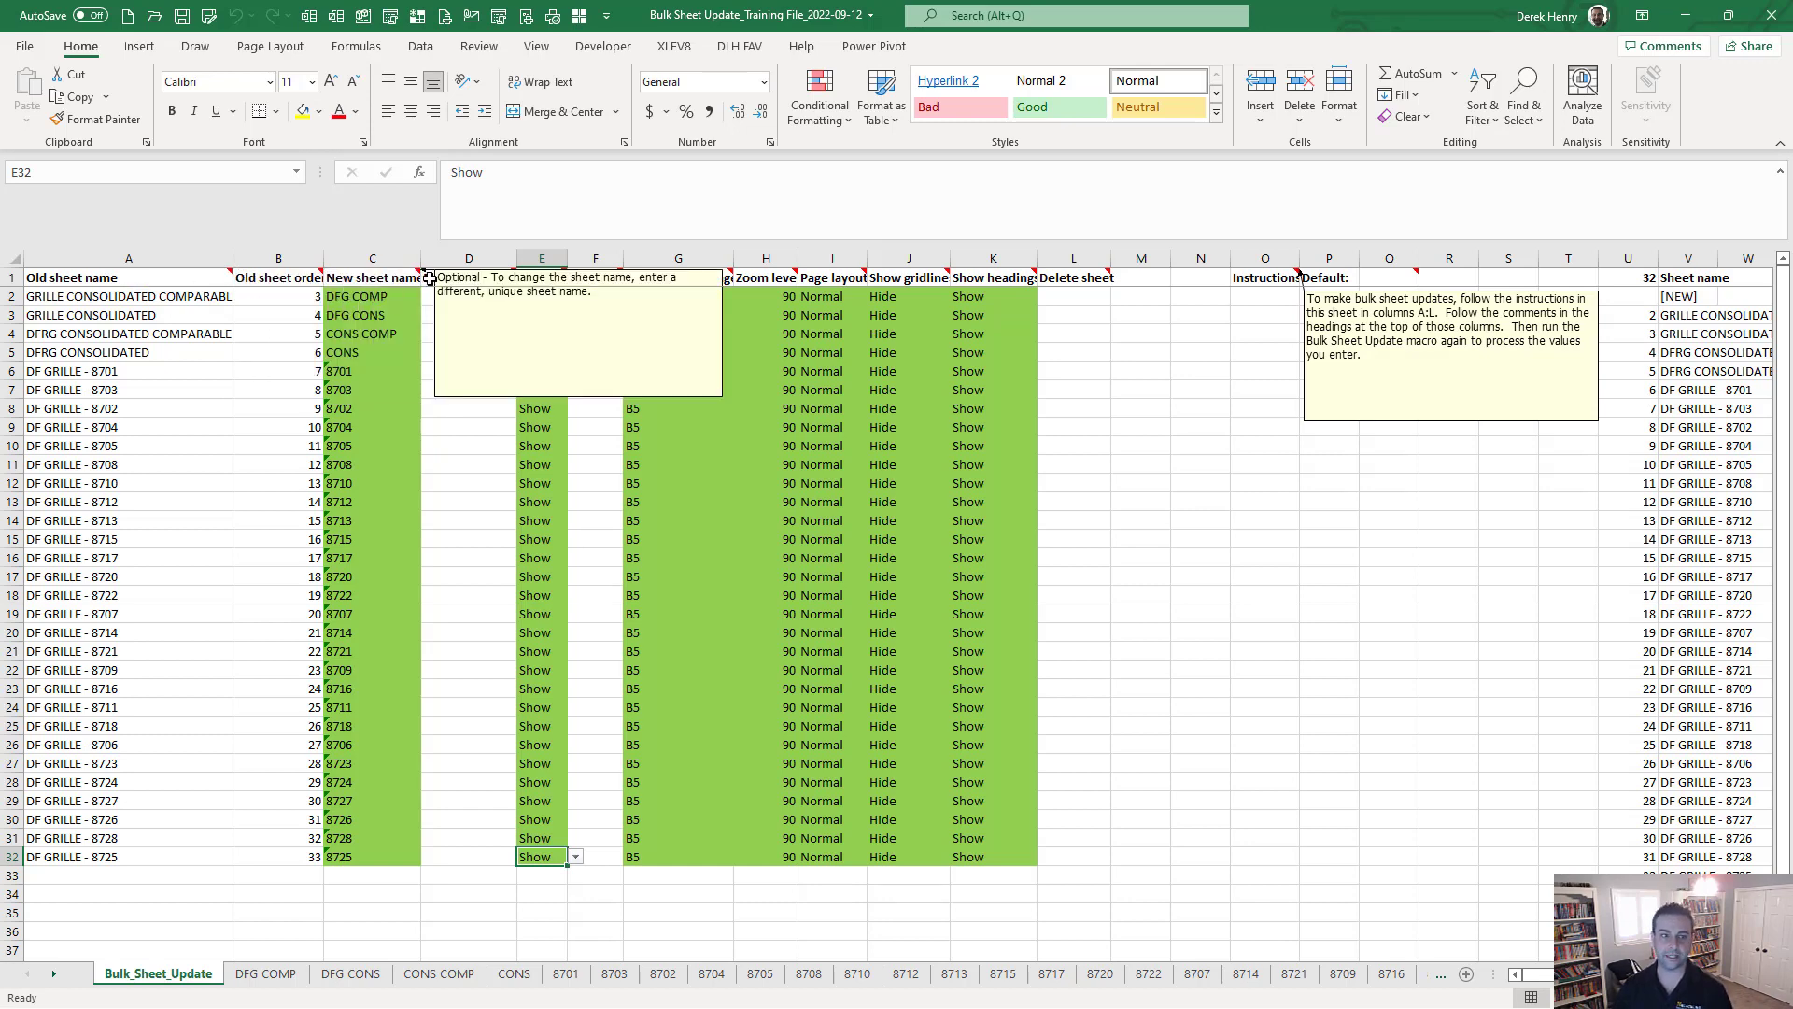